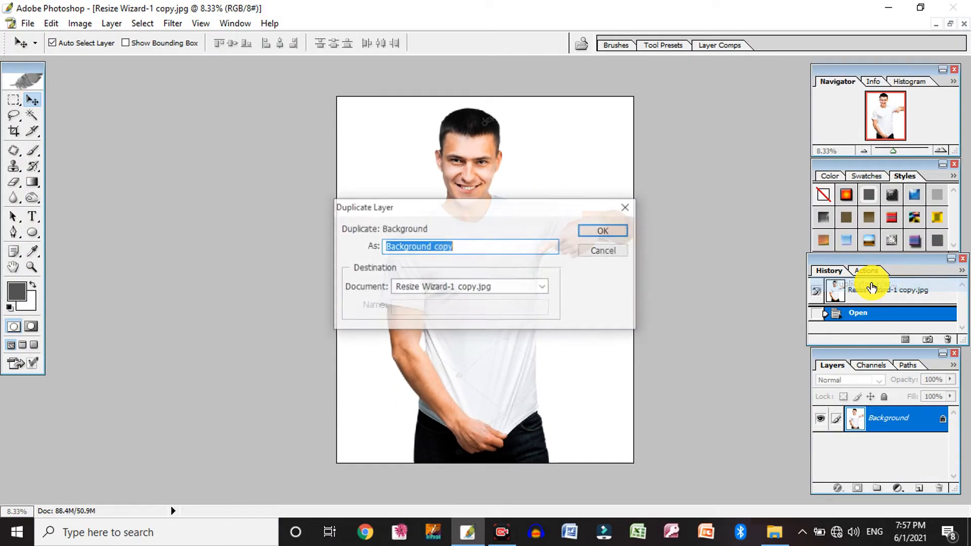
Duplicate the Background layer, duplicate that copy again, and hide the two lower layers.
{"action": "left_click", "coordinate": [570, 202]}
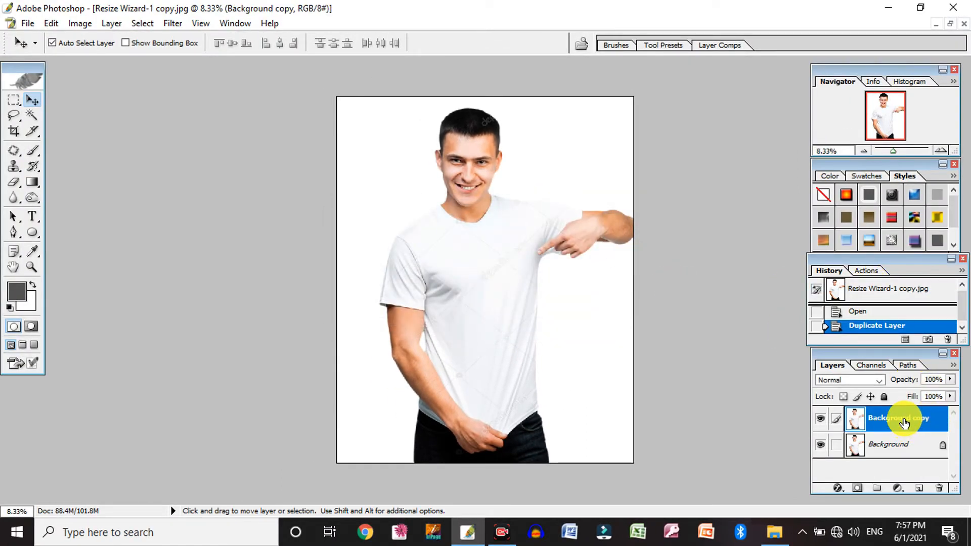
{"action": "right_click", "coordinate": [904, 423]}
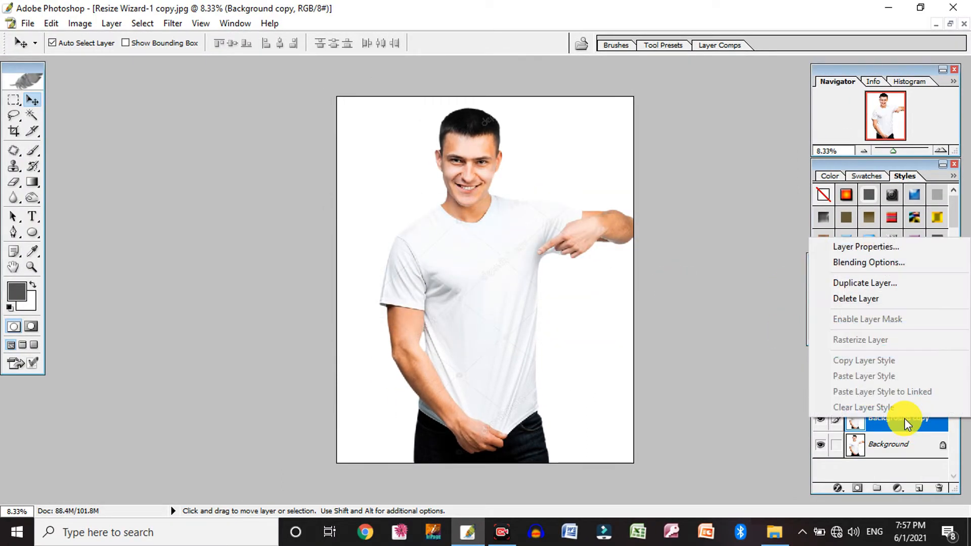
{"action": "left_click", "coordinate": [855, 283]}
{"action": "left_click", "coordinate": [605, 231]}
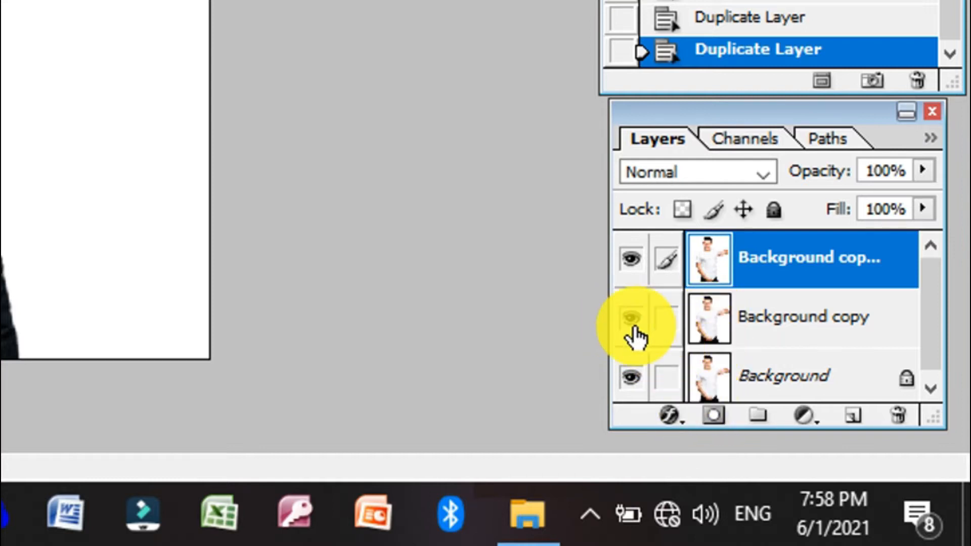
{"action": "left_click", "coordinate": [633, 377]}
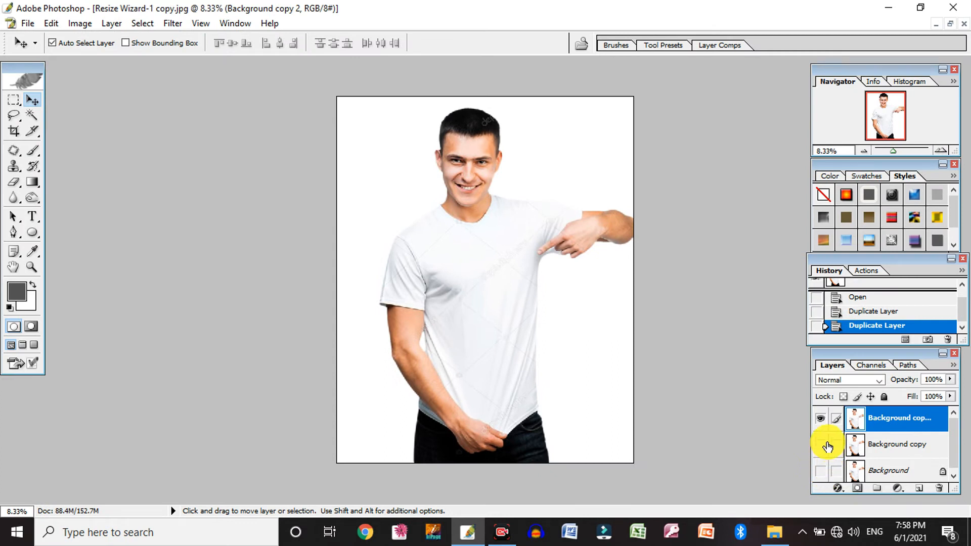
Start a Pen tool path at the wrist and trace the shirt's hem beneath the forearm to the forearm's outer edge.
{"action": "left_click", "coordinate": [14, 234]}
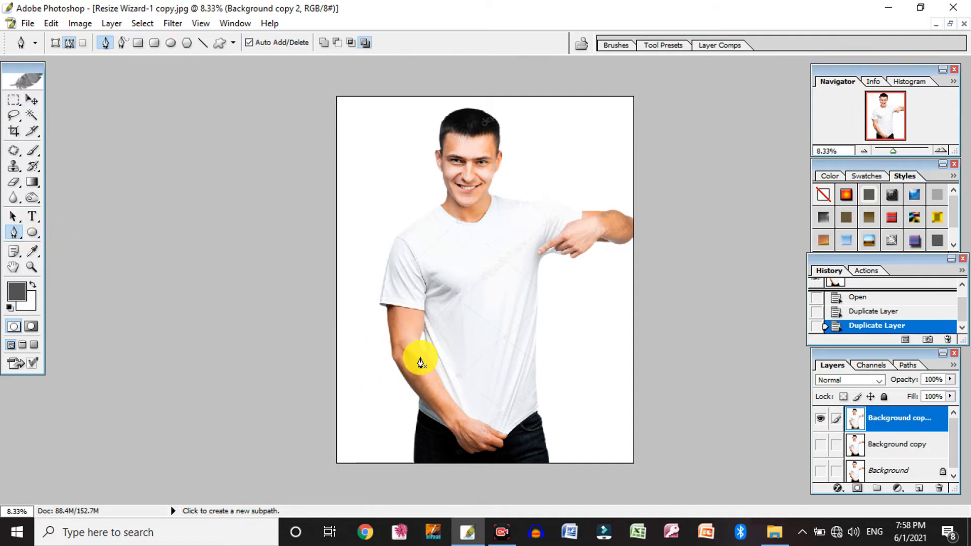
{"action": "left_click_drag", "start_coordinate": [420, 364], "coordinate": [477, 458]}
{"action": "left_click_drag", "start_coordinate": [488, 282], "coordinate": [455, 339]}
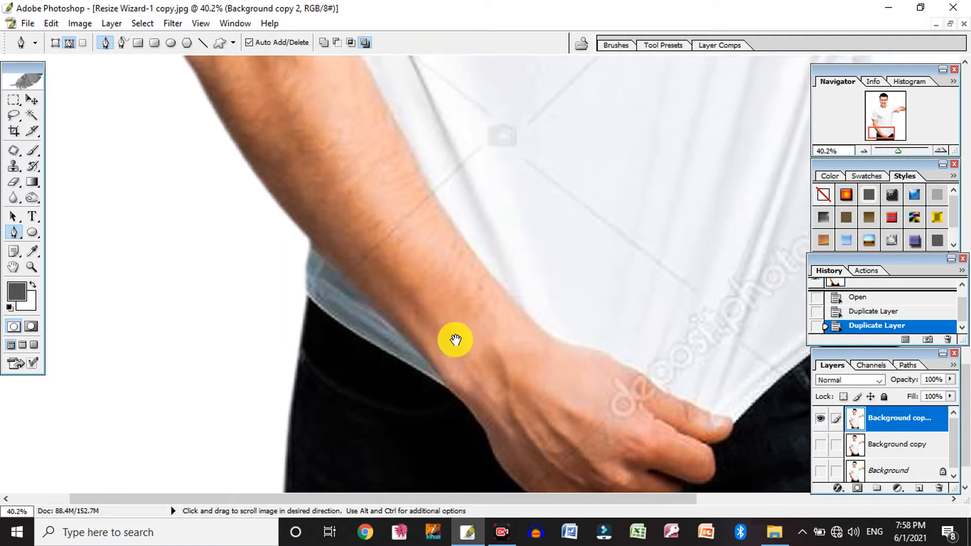
{"action": "left_click", "coordinate": [448, 395]}
{"action": "left_click", "coordinate": [396, 332], "text": "ctrl"}
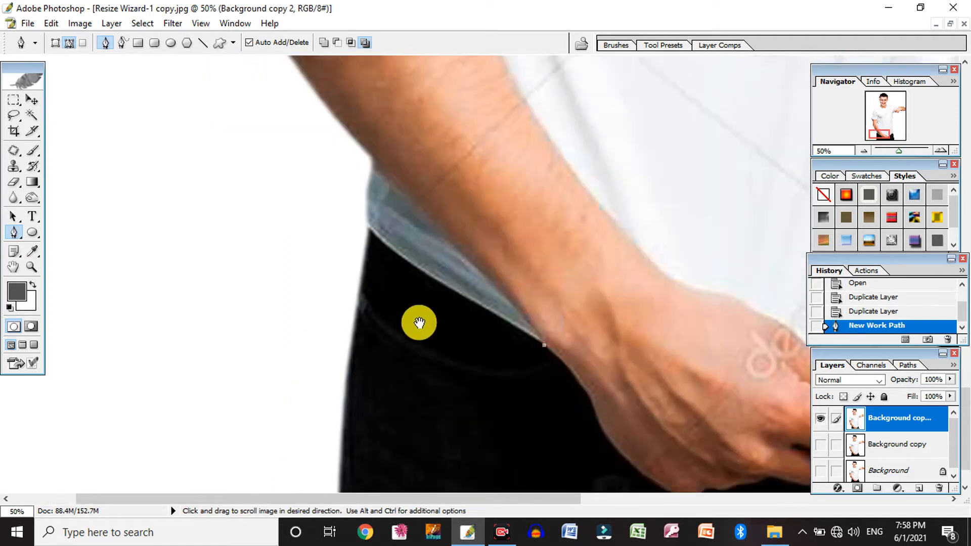
{"action": "left_click_drag", "start_coordinate": [419, 323], "coordinate": [390, 380]}
{"action": "left_click_drag", "start_coordinate": [401, 341], "coordinate": [383, 333]}
{"action": "left_click", "coordinate": [401, 340]}
{"action": "left_click", "coordinate": [340, 223]}
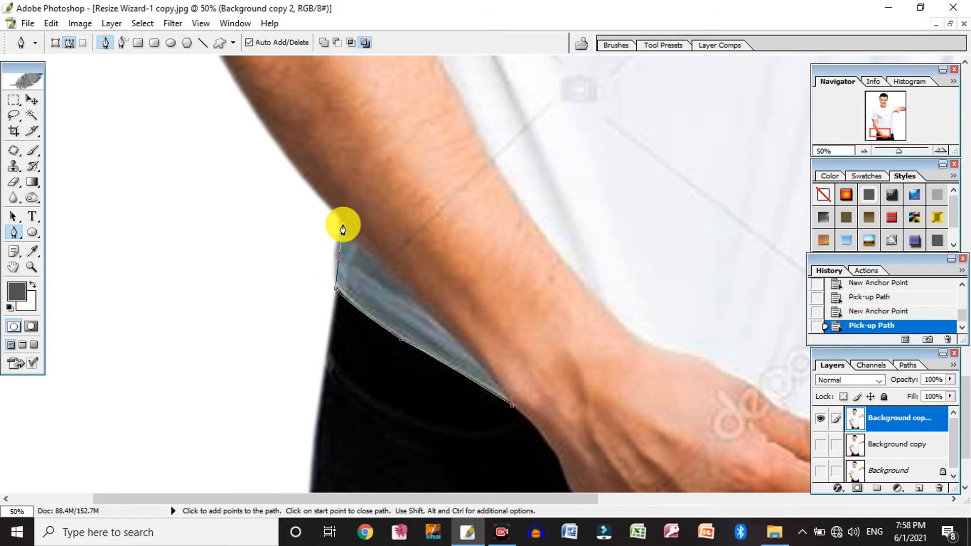
Continue the path up the outer edge of the lowered arm to the outer corner of the sleeve cuff.
{"action": "left_click_drag", "start_coordinate": [340, 224], "coordinate": [459, 353]}
{"action": "left_click_drag", "start_coordinate": [364, 217], "coordinate": [336, 357]}
{"action": "left_click", "coordinate": [335, 353]}
{"action": "left_click_drag", "start_coordinate": [336, 282], "coordinate": [336, 425]}
{"action": "left_click", "coordinate": [308, 306]}
{"action": "left_click", "coordinate": [300, 227]}
{"action": "left_click_drag", "start_coordinate": [434, 232], "coordinate": [434, 372]}
{"action": "left_click", "coordinate": [303, 341]}
{"action": "left_click_drag", "start_coordinate": [294, 331], "coordinate": [287, 327]}
{"action": "left_click", "coordinate": [259, 281], "text": "alt"}
Extend the path along the outer edge of the lowered arm's sleeve and over the shoulder.
{"action": "left_click_drag", "start_coordinate": [563, 339], "coordinate": [549, 545]}
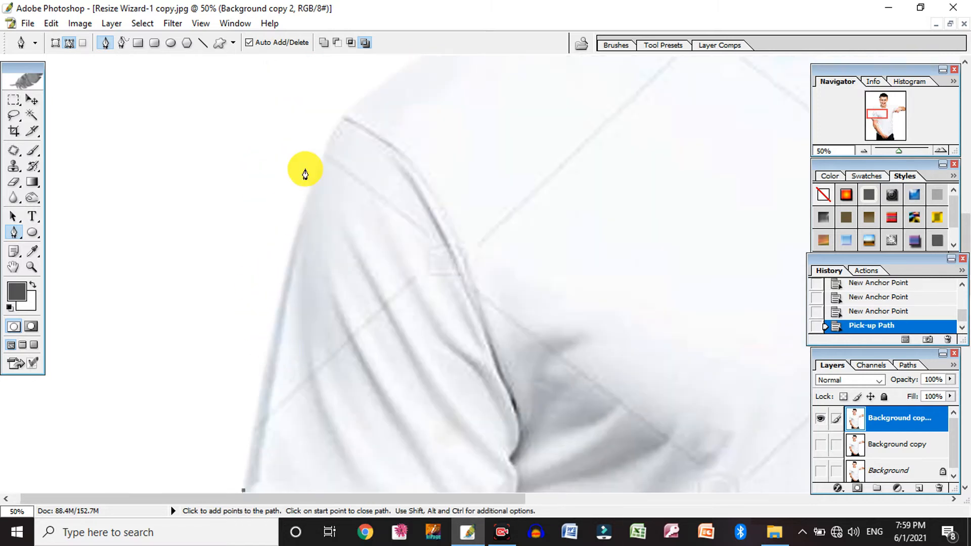
{"action": "left_click_drag", "start_coordinate": [297, 219], "coordinate": [326, 131]}
{"action": "left_click_drag", "start_coordinate": [405, 116], "coordinate": [330, 369]}
{"action": "left_click_drag", "start_coordinate": [347, 310], "coordinate": [432, 258]}
{"action": "left_click", "coordinate": [390, 354]}
Trace the path around the shirt's collar from one side of the neck to the other.
{"action": "left_click_drag", "start_coordinate": [420, 392], "coordinate": [426, 404]}
{"action": "left_click", "coordinate": [419, 392], "text": "alt"}
{"action": "left_click_drag", "start_coordinate": [604, 460], "coordinate": [654, 449]}
{"action": "left_click", "coordinate": [604, 459], "text": "alt"}
{"action": "left_click_drag", "start_coordinate": [665, 396], "coordinate": [556, 427]}
{"action": "left_click", "coordinate": [664, 396], "text": "alt"}
{"action": "left_click", "coordinate": [692, 343], "text": "alt"}
{"action": "left_click_drag", "start_coordinate": [558, 393], "coordinate": [558, 366]}
{"action": "left_click", "coordinate": [559, 392], "text": "alt"}
Continue the path over the pointing arm's shoulder to the end of its sleeve.
{"action": "left_click", "coordinate": [553, 375]}
{"action": "left_click_drag", "start_coordinate": [614, 391], "coordinate": [634, 397]}
{"action": "left_click_drag", "start_coordinate": [698, 406], "coordinate": [434, 271]}
{"action": "left_click", "coordinate": [394, 274], "text": "alt"}
{"action": "left_click", "coordinate": [504, 284]}
{"action": "left_click_drag", "start_coordinate": [646, 295], "coordinate": [729, 311]}
{"action": "left_click", "coordinate": [646, 296], "text": "alt"}
{"action": "left_click_drag", "start_coordinate": [731, 318], "coordinate": [653, 283]}
{"action": "left_click", "coordinate": [731, 317], "text": "alt"}
Trace the path around the pointing hand and finger where they overlap the shirt.
{"action": "left_click_drag", "start_coordinate": [562, 360], "coordinate": [703, 183]}
{"action": "left_click", "coordinate": [563, 360], "text": "alt"}
{"action": "left_click_drag", "start_coordinate": [646, 250], "coordinate": [633, 267]}
{"action": "left_click", "coordinate": [646, 250], "text": "alt"}
{"action": "left_click_drag", "start_coordinate": [571, 298], "coordinate": [560, 304]}
{"action": "left_click_drag", "start_coordinate": [522, 343], "coordinate": [581, 343]}
{"action": "left_click_drag", "start_coordinate": [629, 315], "coordinate": [643, 311]}
{"action": "left_click", "coordinate": [629, 316], "text": "alt"}
{"action": "left_click_drag", "start_coordinate": [637, 345], "coordinate": [668, 370]}
{"action": "left_click", "coordinate": [638, 345], "text": "alt"}
{"action": "left_click", "coordinate": [668, 340], "text": "alt"}
{"action": "left_click_drag", "start_coordinate": [545, 395], "coordinate": [523, 437]}
{"action": "left_click", "coordinate": [545, 395], "text": "alt"}
Continue the path down the side of the shirt and along the hem to the tip of the lower hand's thumb.
{"action": "left_click_drag", "start_coordinate": [591, 338], "coordinate": [646, 242]}
{"action": "left_click_drag", "start_coordinate": [681, 132], "coordinate": [688, 250]}
{"action": "left_click", "coordinate": [681, 133], "text": "alt"}
{"action": "left_click_drag", "start_coordinate": [696, 382], "coordinate": [709, 112]}
{"action": "left_click_drag", "start_coordinate": [721, 326], "coordinate": [668, 401]}
{"action": "left_click", "coordinate": [721, 326], "text": "alt"}
{"action": "left_click", "coordinate": [718, 368], "text": "alt"}
{"action": "left_click_drag", "start_coordinate": [658, 330], "coordinate": [632, 352]}
{"action": "left_click", "coordinate": [658, 330], "text": "alt"}
Trace the path over the thumb and back of the lower hand, past the wrist onto the forearm.
{"action": "left_click_drag", "start_coordinate": [639, 317], "coordinate": [507, 246]}
{"action": "left_click", "coordinate": [595, 300], "text": "alt"}
{"action": "left_click_drag", "start_coordinate": [460, 230], "coordinate": [427, 231]}
{"action": "left_click", "coordinate": [461, 230], "text": "alt"}
{"action": "left_click_drag", "start_coordinate": [335, 204], "coordinate": [544, 345]}
{"action": "left_click_drag", "start_coordinate": [608, 327], "coordinate": [582, 291]}
{"action": "left_click", "coordinate": [607, 328], "text": "alt"}
{"action": "left_click_drag", "start_coordinate": [540, 252], "coordinate": [536, 247]}
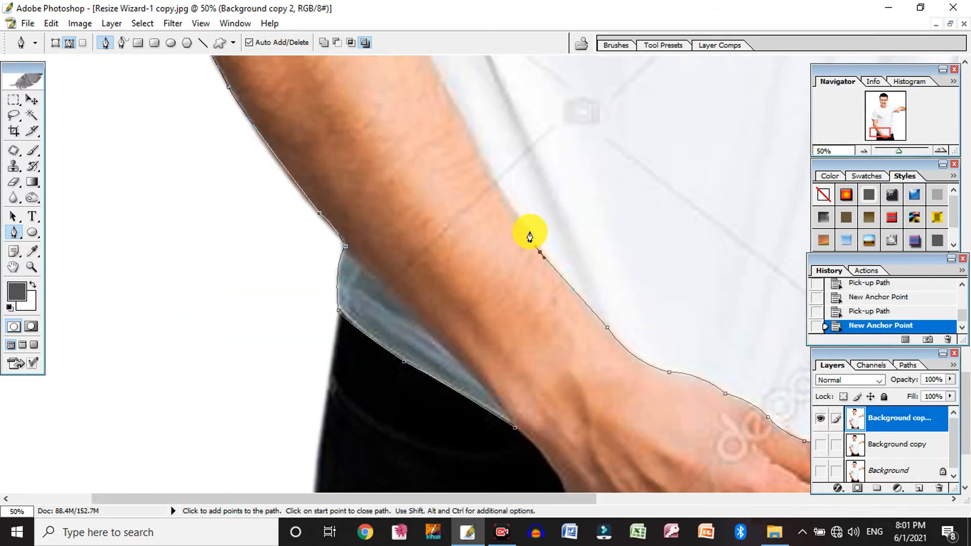
Extend the path along the inner edge of the forearm up to the elbow.
{"action": "left_click", "coordinate": [490, 173]}
{"action": "left_click", "coordinate": [448, 136], "text": "alt"}
{"action": "left_click", "coordinate": [448, 139], "text": "alt"}
{"action": "left_click", "coordinate": [348, 306], "text": "ctrl"}
{"action": "left_click", "coordinate": [348, 306], "text": "ctrl"}
{"action": "left_click", "coordinate": [585, 256]}
{"action": "left_click", "coordinate": [539, 177]}
{"action": "left_click", "coordinate": [527, 159]}
Trace the path up the inside of the upper arm and along the sleeve's cuff.
{"action": "left_click_drag", "start_coordinate": [530, 156], "coordinate": [530, 351]}
{"action": "left_click_drag", "start_coordinate": [529, 274], "coordinate": [527, 263]}
{"action": "left_click", "coordinate": [528, 274], "text": "alt"}
{"action": "left_click_drag", "start_coordinate": [521, 114], "coordinate": [518, 69]}
{"action": "left_click", "coordinate": [520, 115], "text": "alt"}
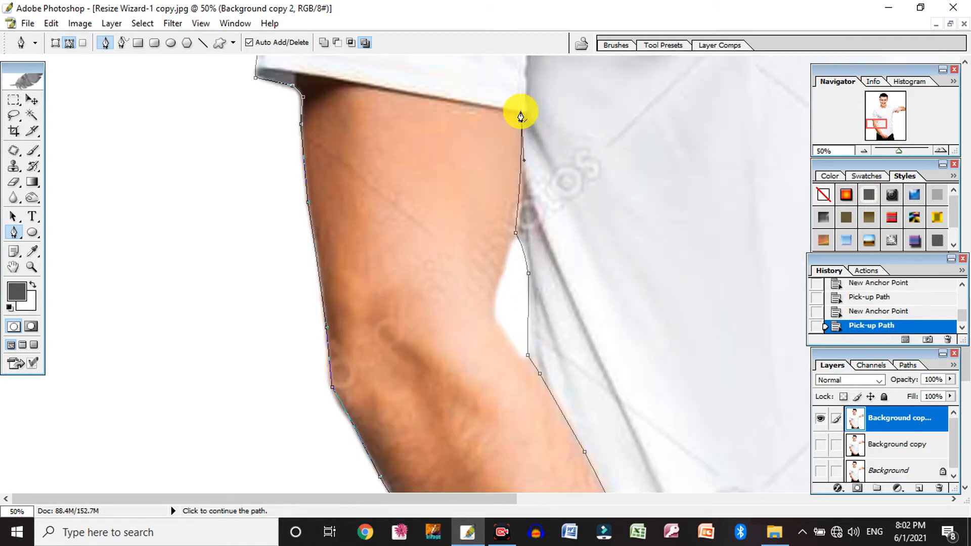
{"action": "left_click_drag", "start_coordinate": [533, 138], "coordinate": [635, 316]}
{"action": "left_click_drag", "start_coordinate": [319, 253], "coordinate": [292, 323]}
{"action": "left_click", "coordinate": [294, 259]}
Run the path loosely around the outside of the lowered arm and back to the starting point at the hem.
{"action": "left_click", "coordinate": [366, 363], "text": "alt"}
{"action": "left_click", "coordinate": [366, 364], "text": "alt"}
{"action": "left_click_drag", "start_coordinate": [366, 365], "coordinate": [367, 244]}
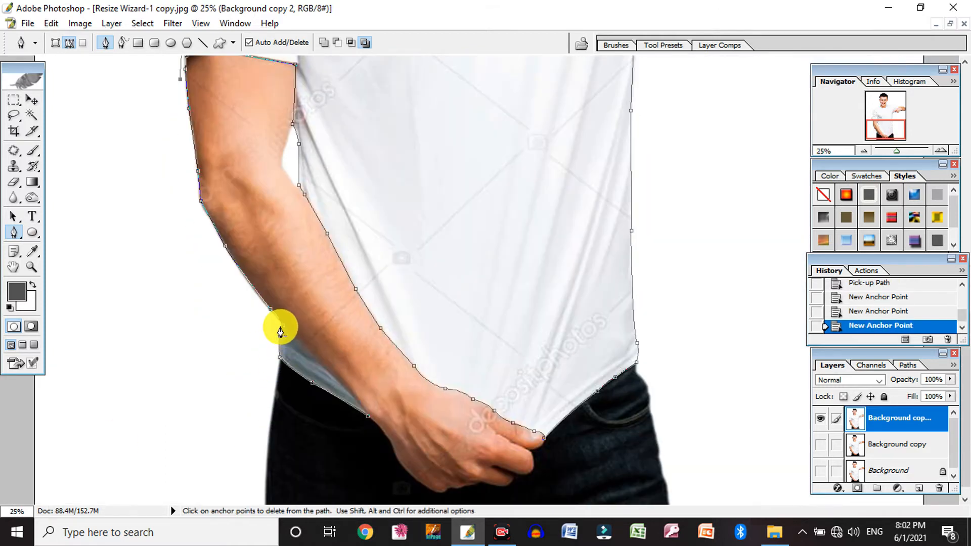
{"action": "left_click", "coordinate": [137, 232]}
{"action": "left_click", "coordinate": [174, 341]}
{"action": "left_click", "coordinate": [253, 333]}
{"action": "left_click_drag", "start_coordinate": [283, 326], "coordinate": [288, 333]}
Try to convert the path into a selection and copy the selected shirt to a new layer.
{"action": "left_click", "coordinate": [368, 358], "text": "alt"}
{"action": "left_click", "coordinate": [369, 357], "text": "alt"}
{"action": "left_click", "coordinate": [369, 357]}
{"action": "key", "text": "ctrl+Return"}
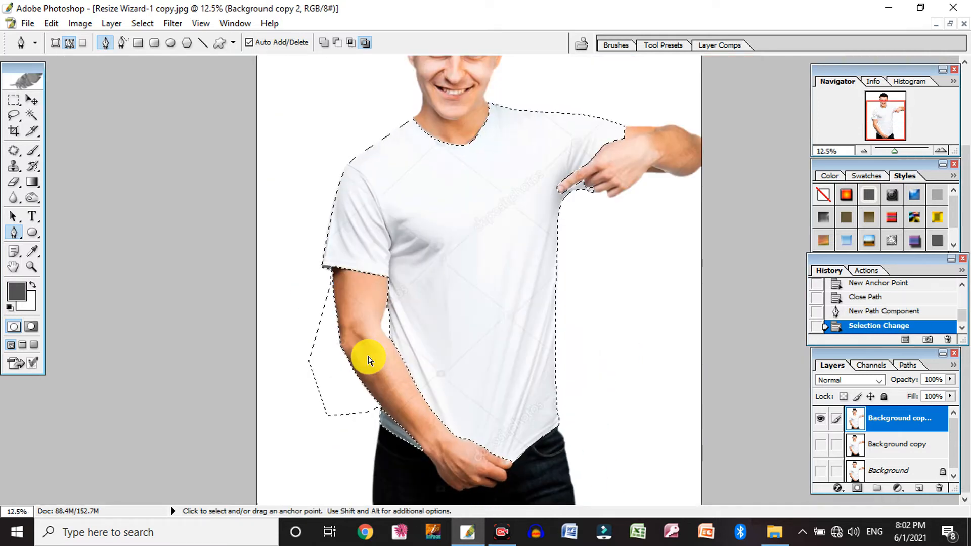
{"action": "key", "text": "ctrl+j"}
{"action": "left_click", "coordinate": [856, 421], "text": "ctrl"}
{"action": "key", "text": "v"}
{"action": "key", "text": "ctrl+d"}
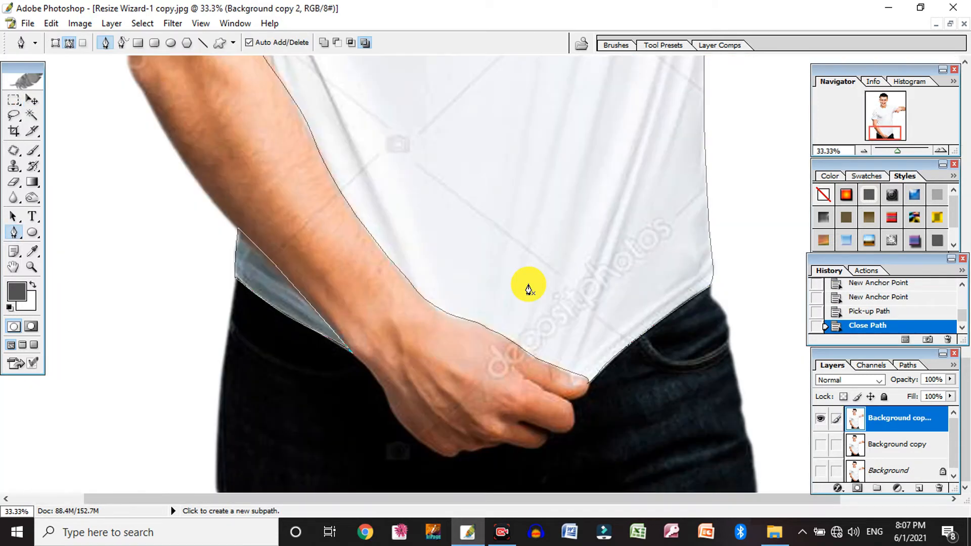
Make an anti-aliased selection from the closed shirt path with a 1-pixel feather and copy it to a new layer.
{"action": "left_click", "coordinate": [517, 275], "text": "alt"}
{"action": "left_click", "coordinate": [514, 271], "text": "alt"}
{"action": "left_click", "coordinate": [514, 269], "text": "alt"}
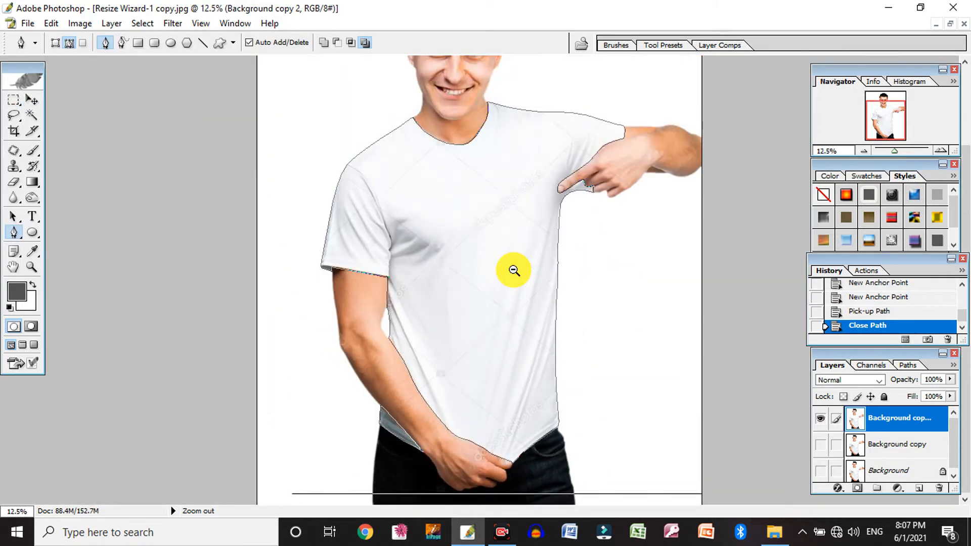
{"action": "left_click", "coordinate": [514, 270], "text": "alt"}
{"action": "right_click", "coordinate": [506, 284]}
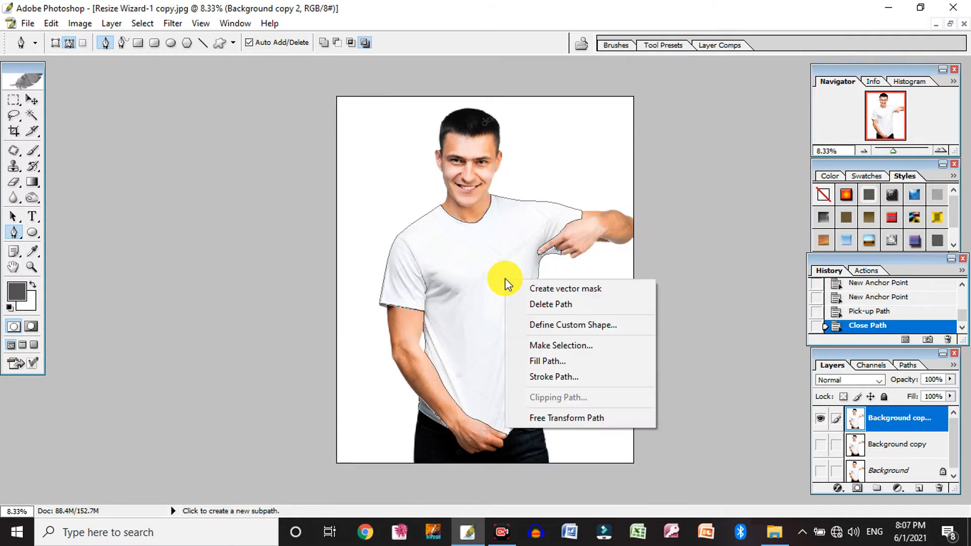
{"action": "left_click", "coordinate": [572, 345]}
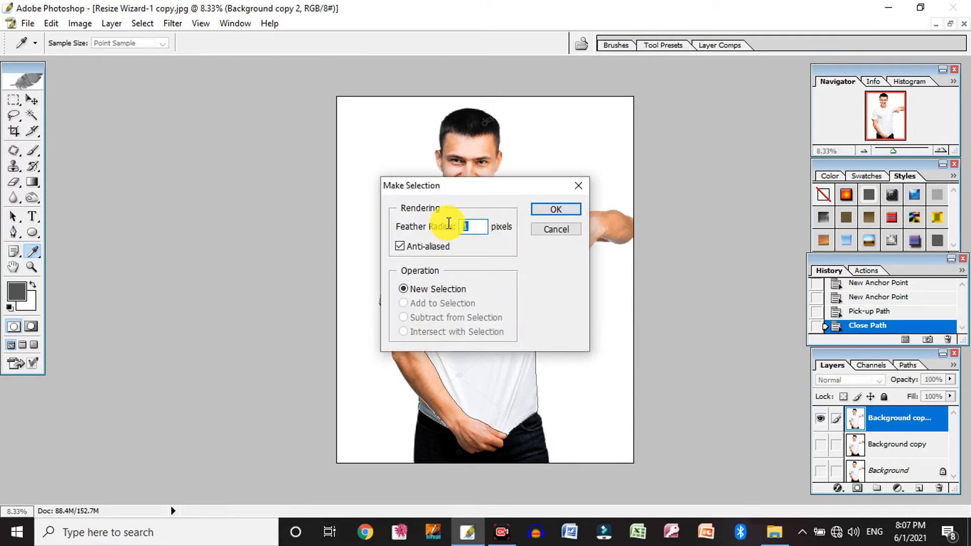
{"action": "left_click", "coordinate": [544, 212]}
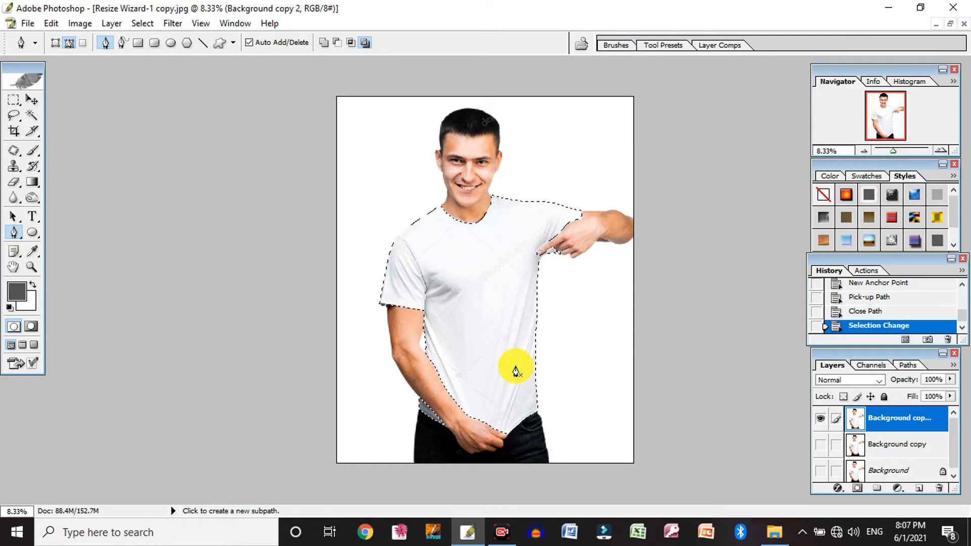
{"action": "key", "text": "ctrl"}
{"action": "key", "text": "ctrl+j"}
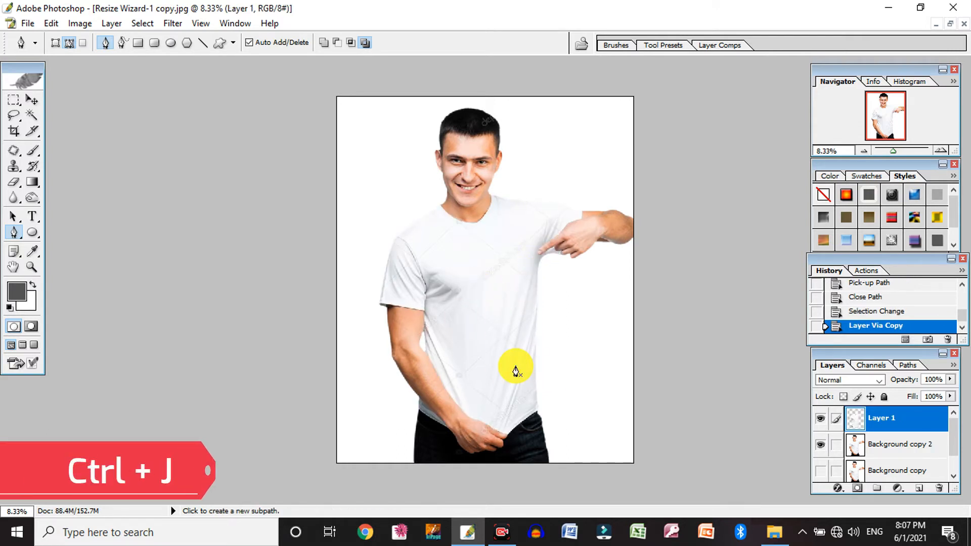
Shift the copied shirt layer slightly downward as a test and undo the move.
{"action": "left_click", "coordinate": [32, 99]}
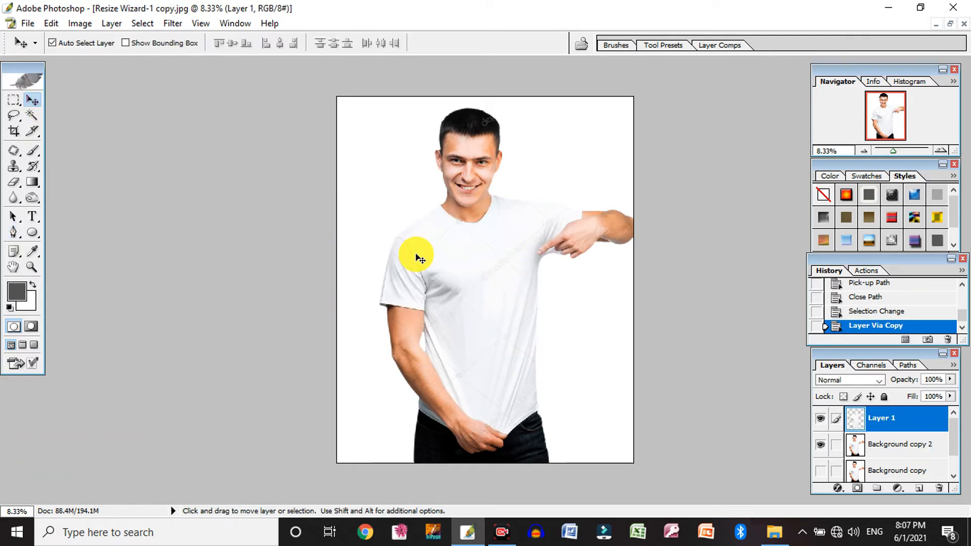
{"action": "left_click_drag", "start_coordinate": [476, 260], "coordinate": [478, 287]}
{"action": "key", "text": "ctrl+z"}
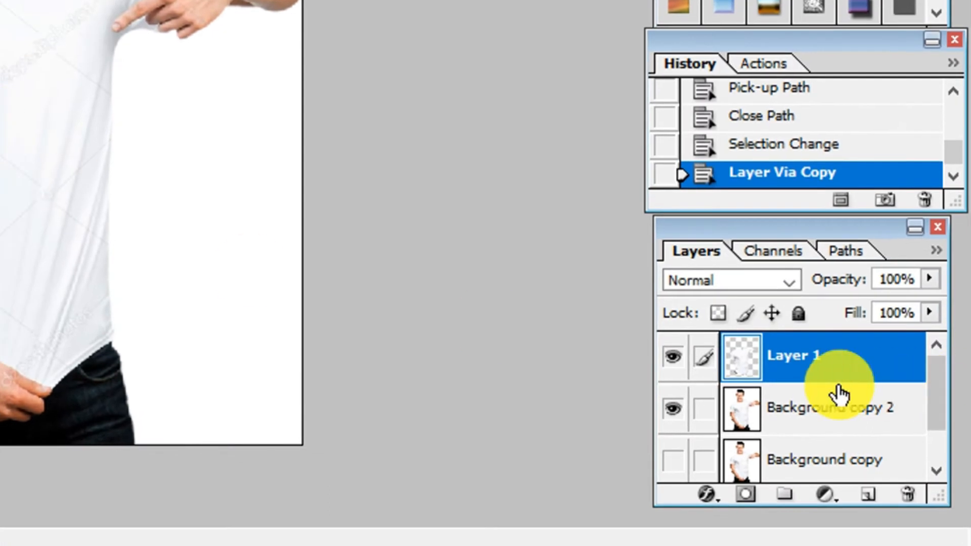
Duplicate the shirt cutout layer, Layer 1.
{"action": "right_click", "coordinate": [827, 362]}
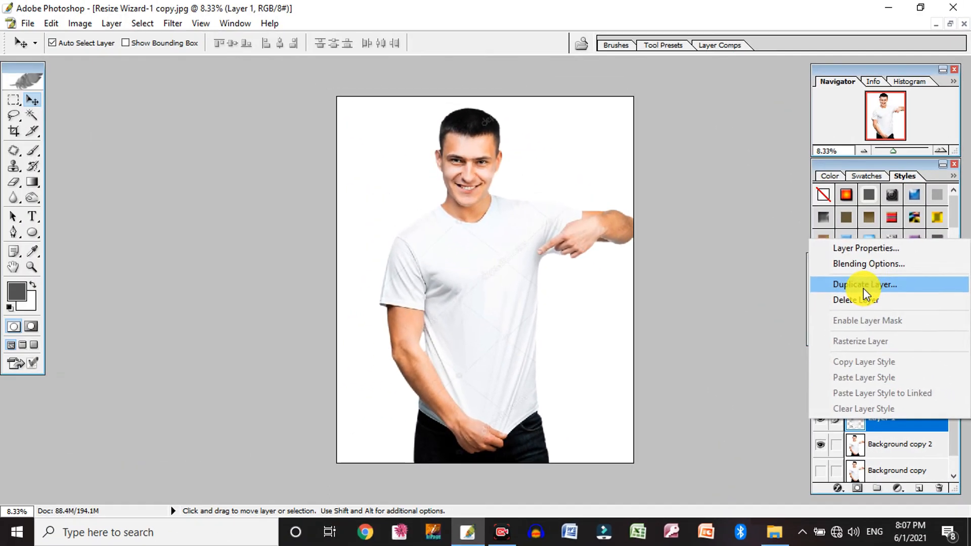
{"action": "left_click", "coordinate": [767, 102]}
{"action": "left_click", "coordinate": [613, 233]}
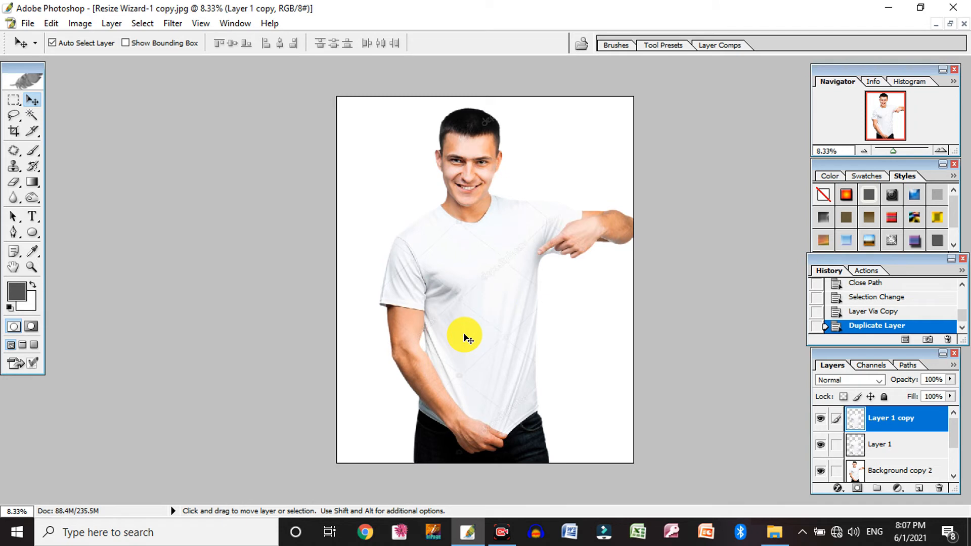
Open the leopard image 1200.jpg from the Desktop.
{"action": "left_click", "coordinate": [28, 27]}
{"action": "left_click", "coordinate": [47, 52]}
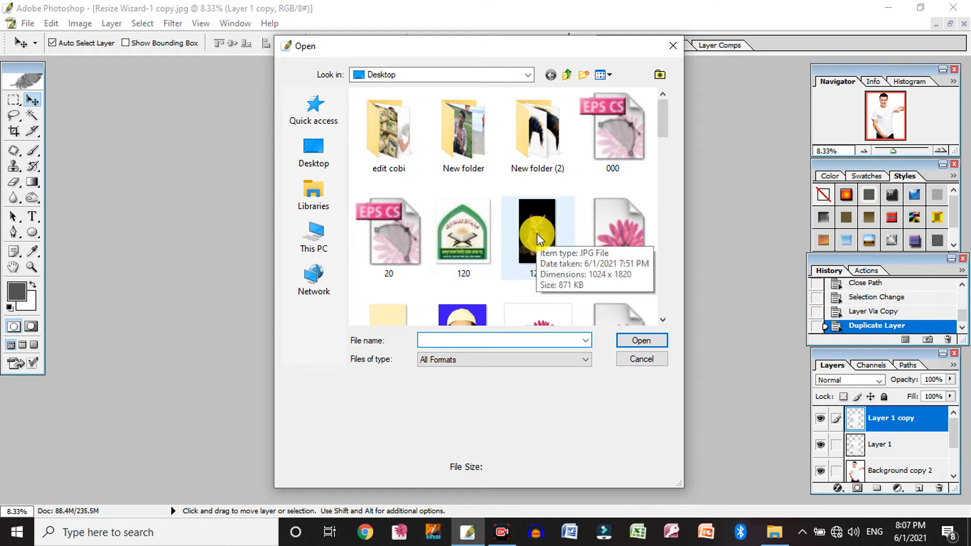
{"action": "left_click", "coordinate": [553, 276]}
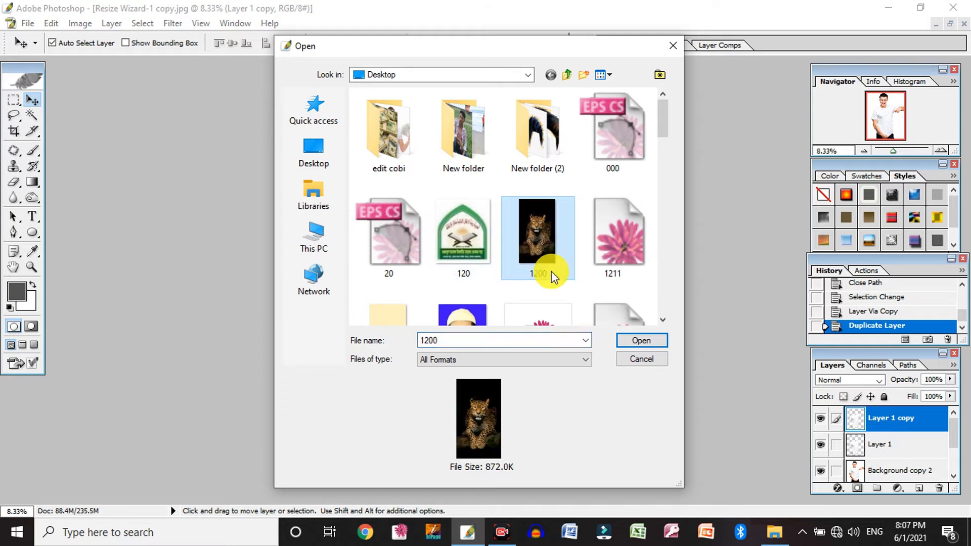
{"action": "left_click", "coordinate": [640, 341]}
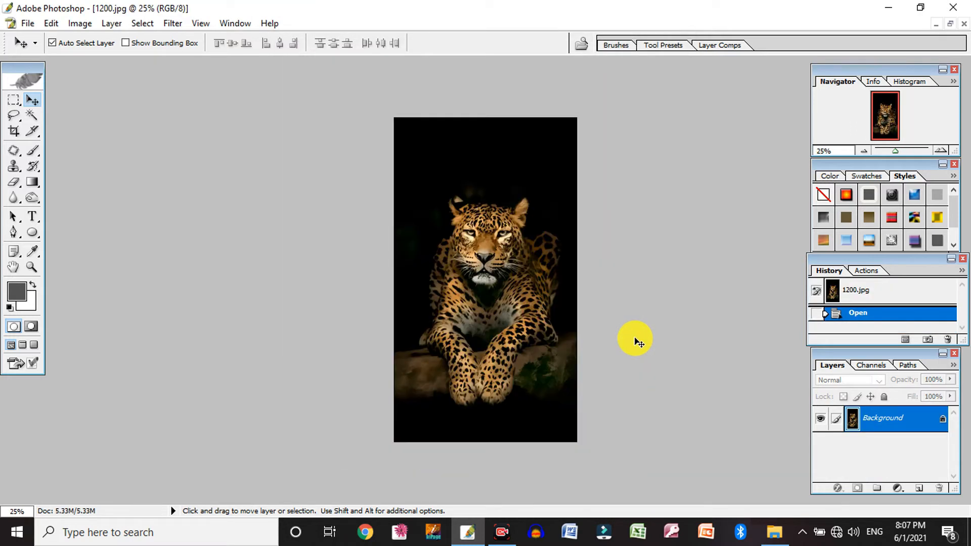
Place the two document windows side by side, copy the leopard image into the shirt photo and maximize that photo.
{"action": "left_click", "coordinate": [949, 25]}
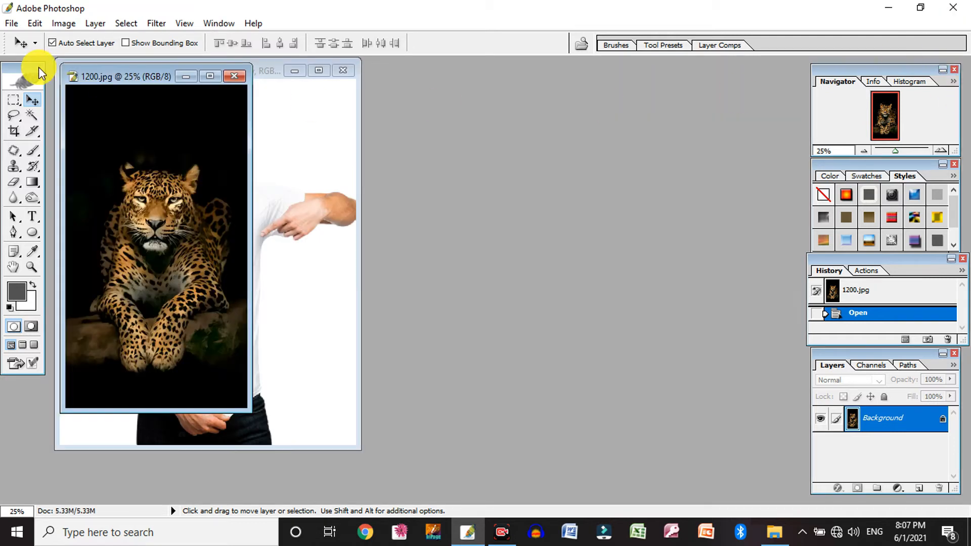
{"action": "left_click_drag", "start_coordinate": [108, 77], "coordinate": [553, 76]}
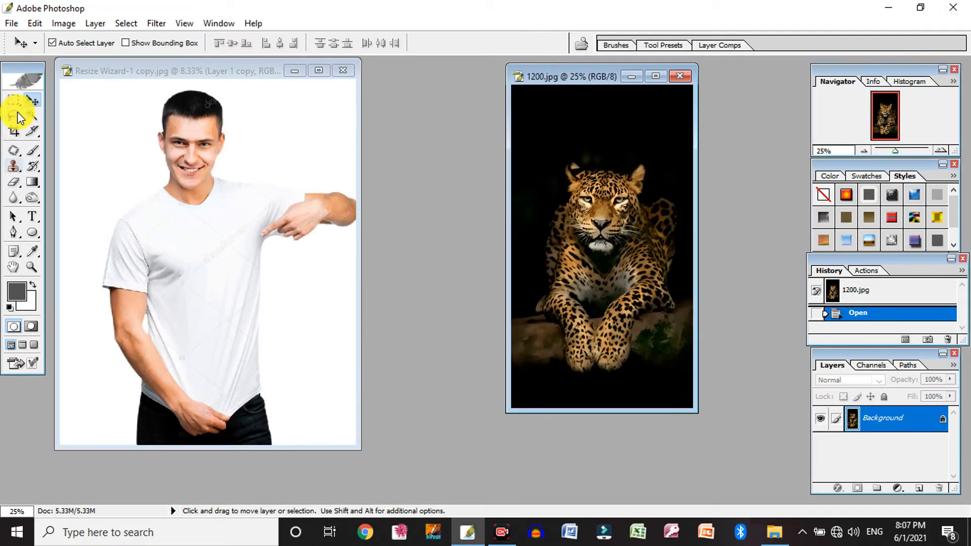
{"action": "left_click_drag", "start_coordinate": [309, 323], "coordinate": [194, 209]}
{"action": "left_click", "coordinate": [318, 70]}
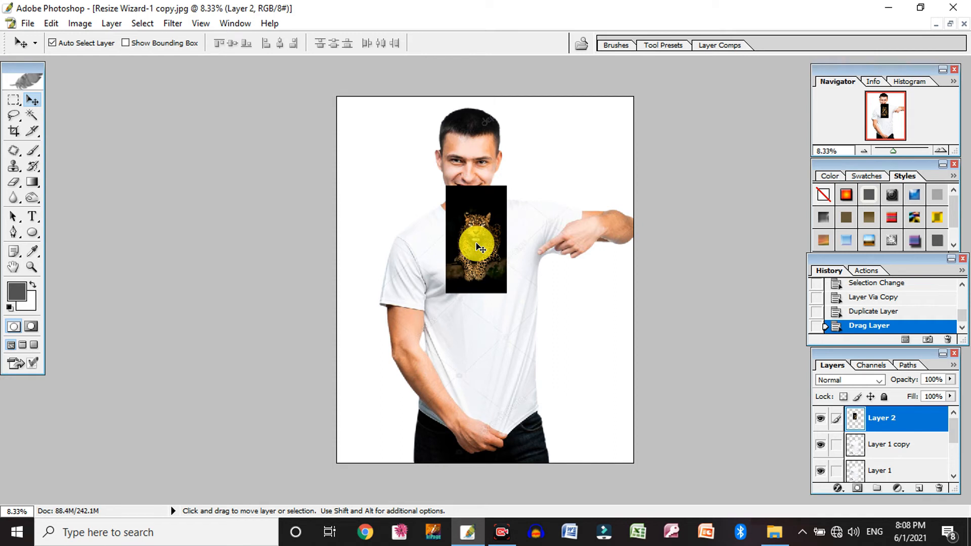
Scale the leopard layer proportionally to about 348.5% with Free Transform and position it over the shirt.
{"action": "key", "text": "ctrl+t"}
{"action": "left_click_drag", "start_coordinate": [505, 292], "coordinate": [556, 392]}
{"action": "left_click_drag", "start_coordinate": [498, 318], "coordinate": [494, 384]}
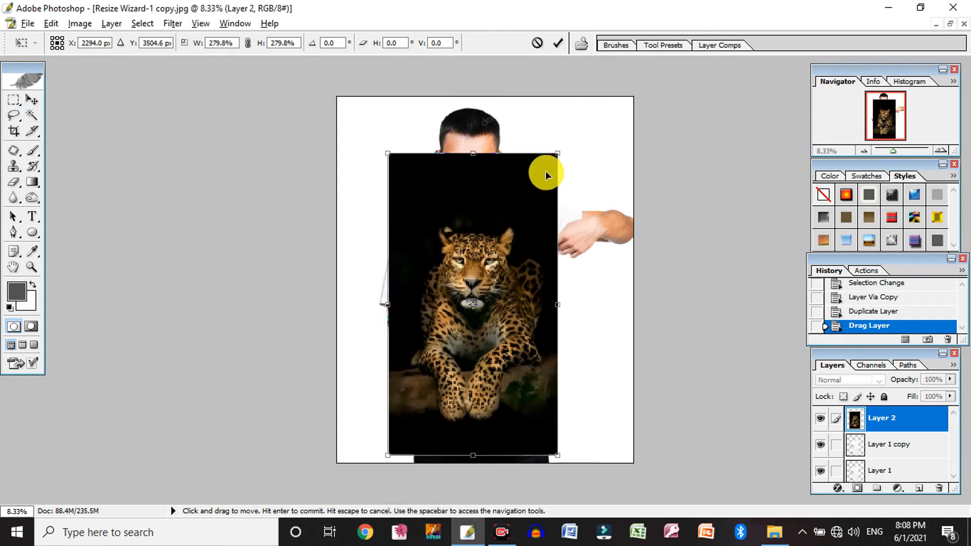
{"action": "left_click_drag", "start_coordinate": [557, 153], "coordinate": [600, 126]}
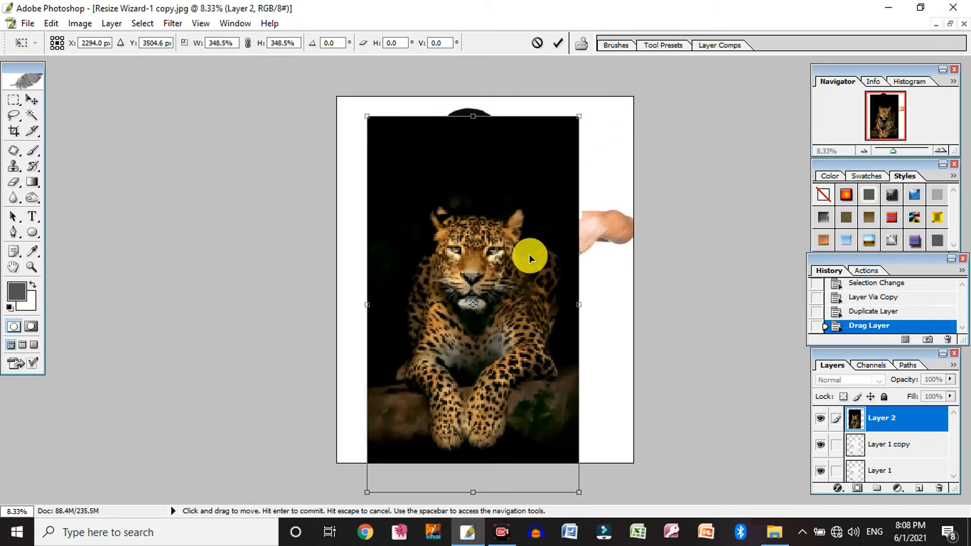
{"action": "left_click_drag", "start_coordinate": [529, 253], "coordinate": [532, 238]}
{"action": "key", "text": "Return"}
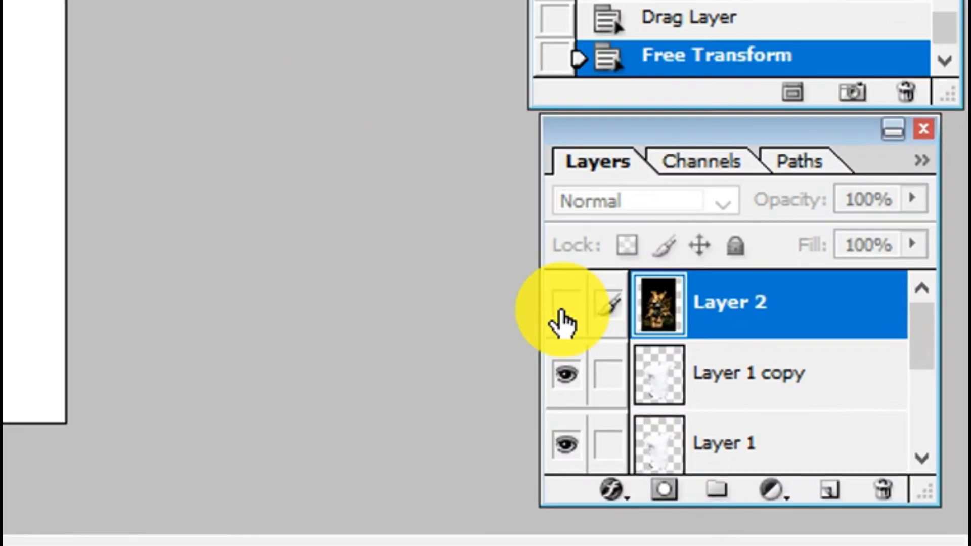
Hide Layer 2, Layer 1 and Background copy 2 so only Layer 1 copy stays visible.
{"action": "left_click", "coordinate": [820, 419]}
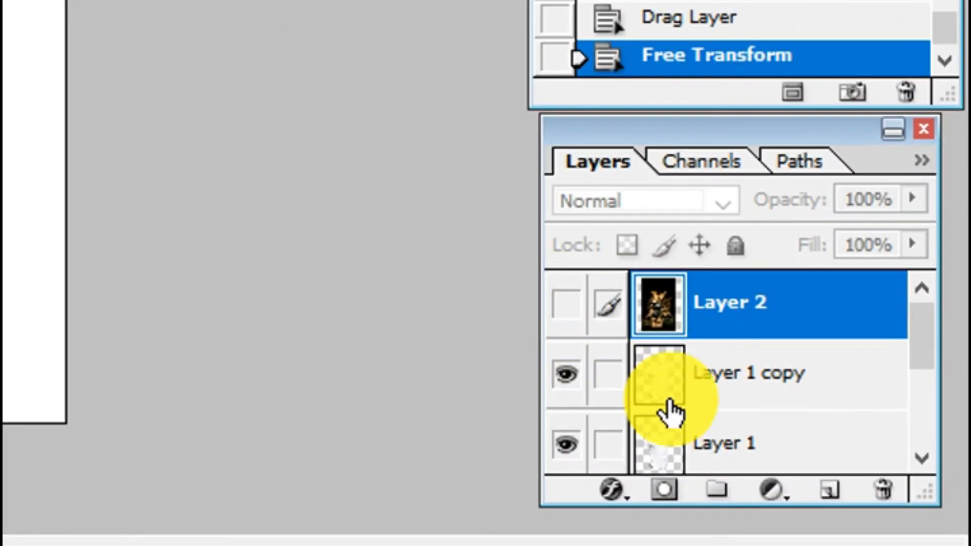
{"action": "left_click_drag", "start_coordinate": [913, 340], "coordinate": [921, 386]}
{"action": "left_click_drag", "start_coordinate": [567, 354], "coordinate": [570, 418]}
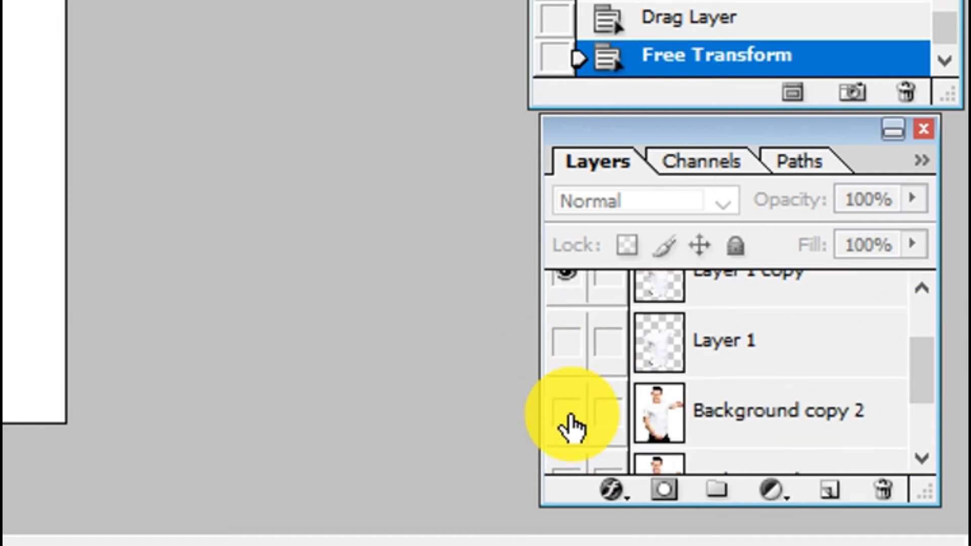
{"action": "scroll", "coordinate": [686, 397], "scroll_direction": "down", "scroll_amount": 1}
{"action": "scroll", "coordinate": [614, 421], "scroll_direction": "down", "scroll_amount": 1}
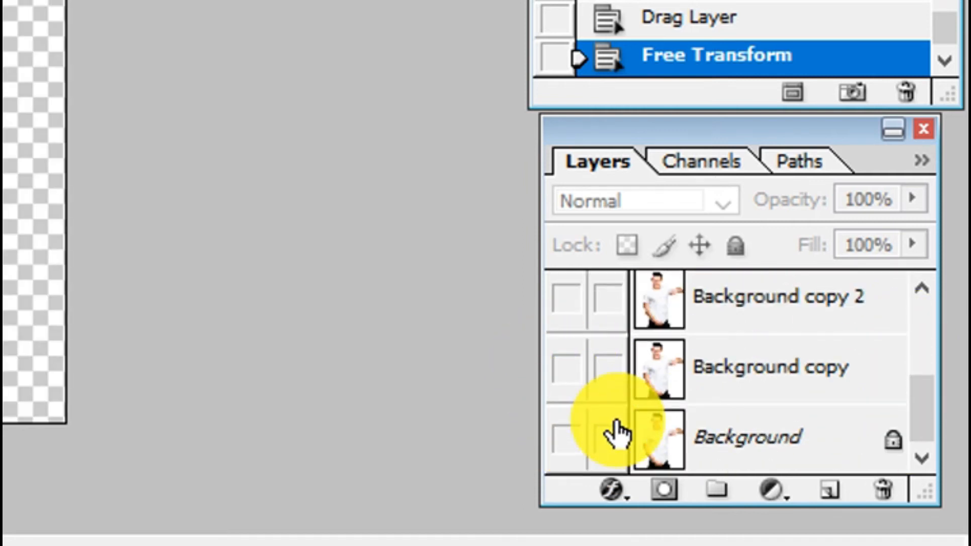
Darken Layer 1 copy with a Curves adjustment, bending the RGB curve to input 138 and output 72.
{"action": "scroll", "coordinate": [616, 425], "scroll_direction": "up", "scroll_amount": 3}
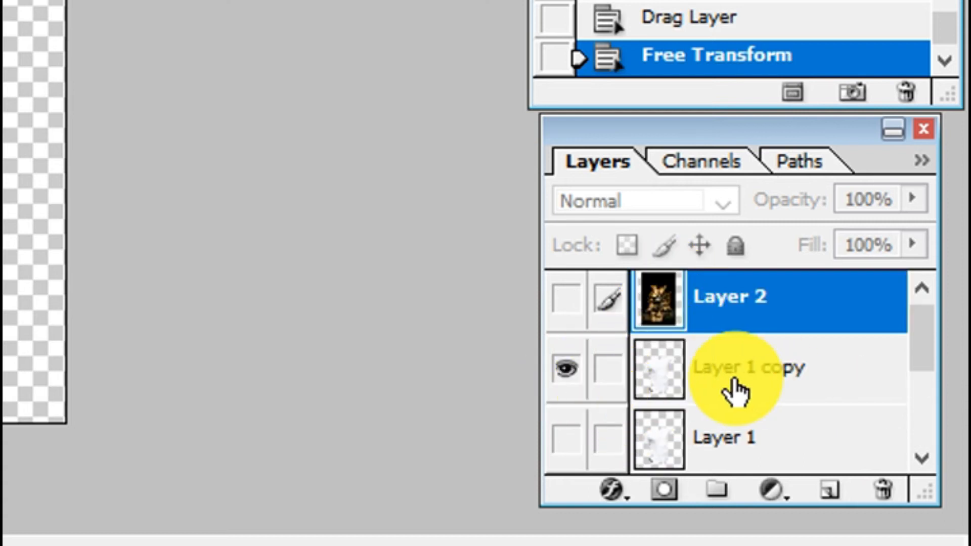
{"action": "left_click", "coordinate": [733, 386]}
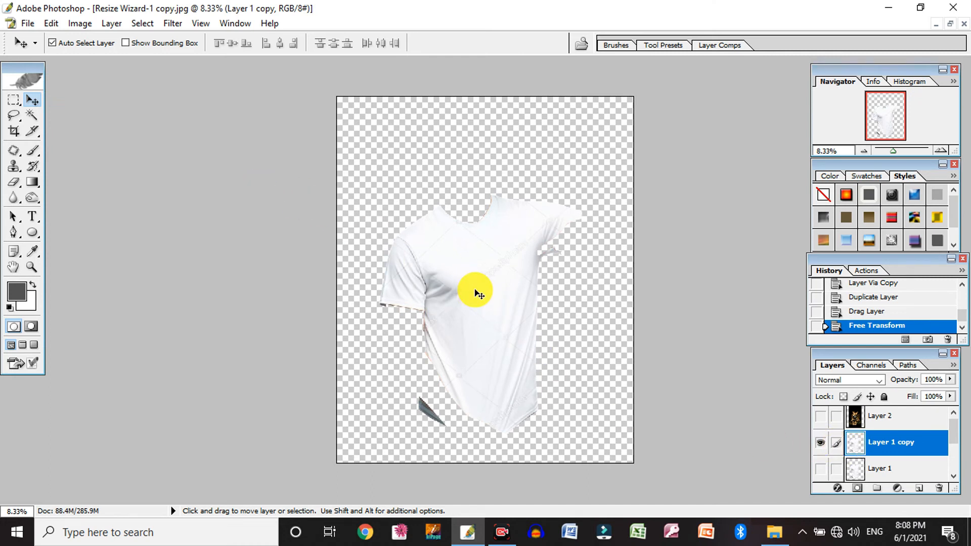
{"action": "key", "text": "ctrl+m"}
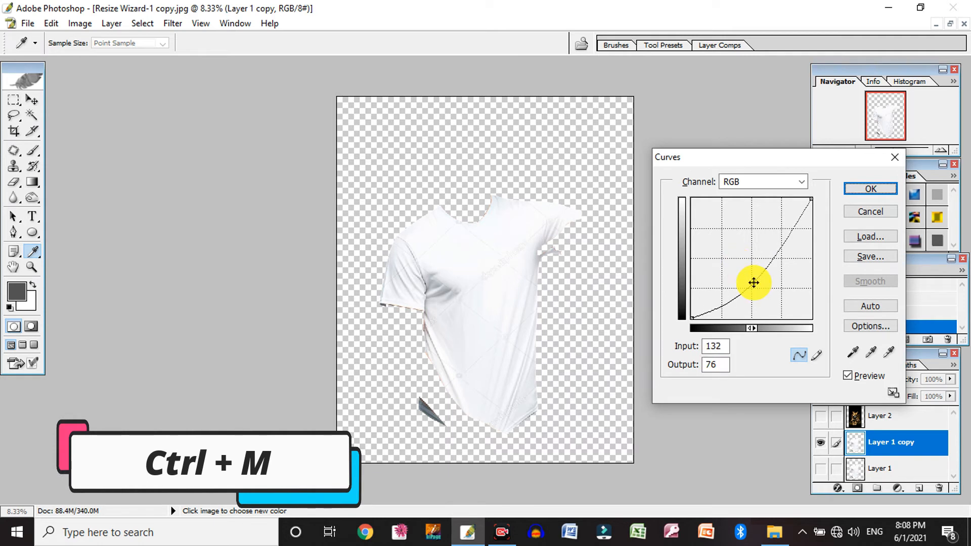
{"action": "left_click_drag", "start_coordinate": [754, 282], "coordinate": [756, 285]}
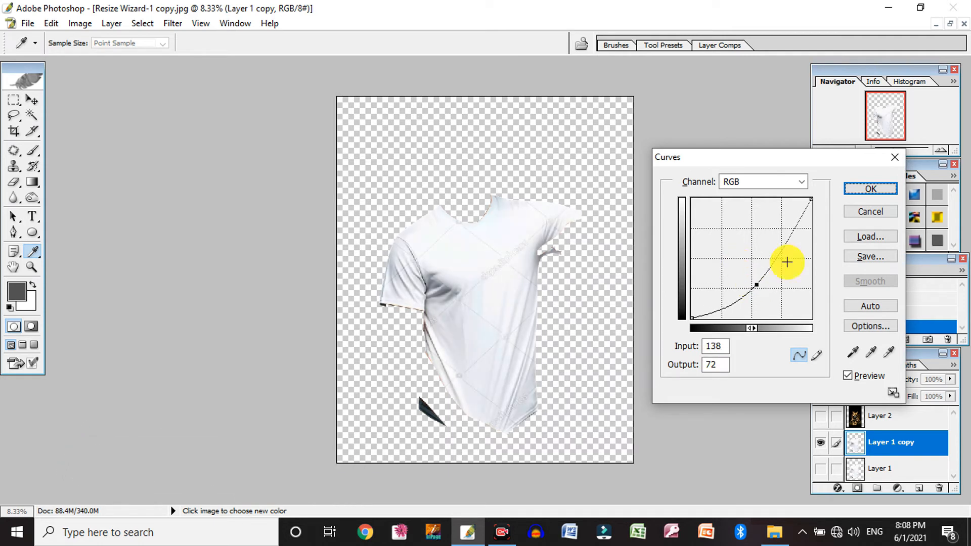
{"action": "left_click", "coordinate": [863, 190]}
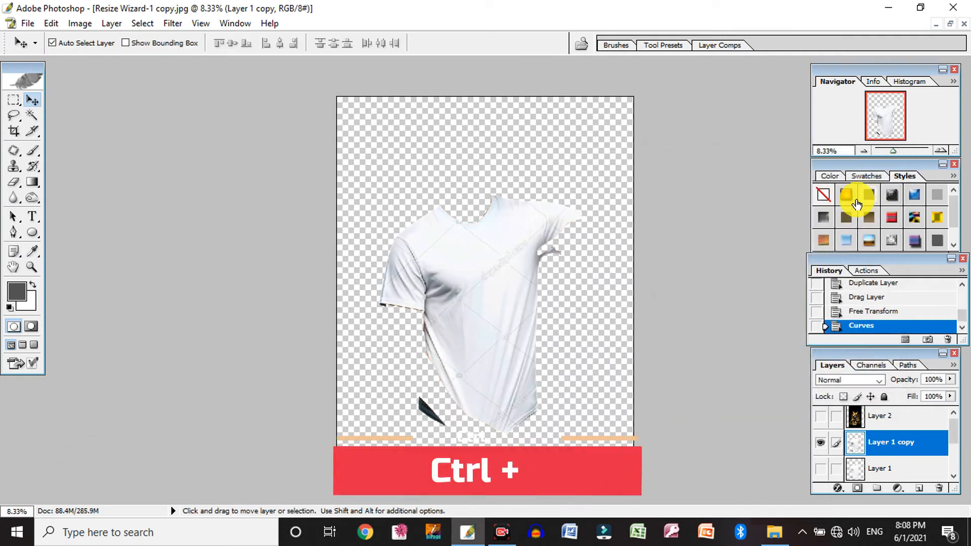
Deepen the folds on Layer 1 copy with a Levels adjustment using input levels 71, 0.44 and 255.
{"action": "key", "text": "ctrl+l"}
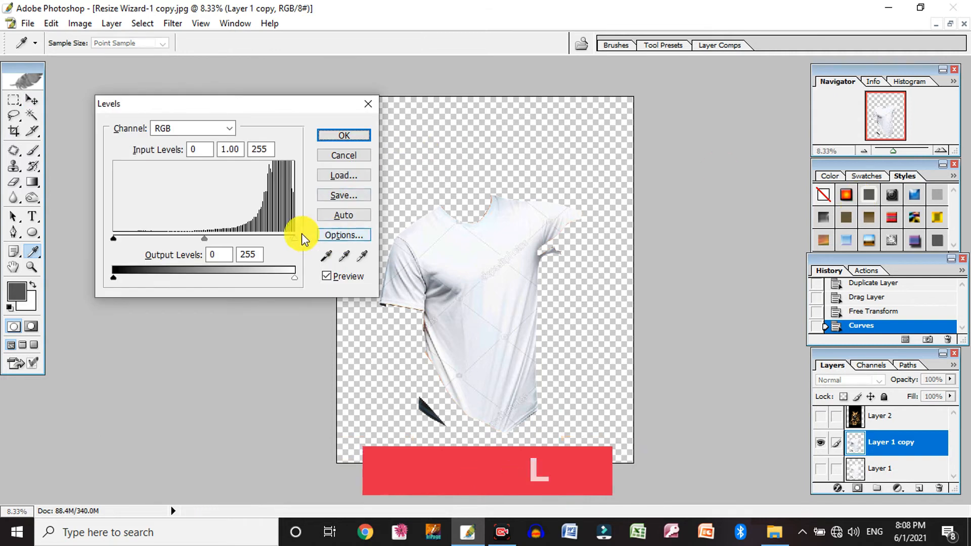
{"action": "left_click_drag", "start_coordinate": [114, 239], "coordinate": [142, 239]}
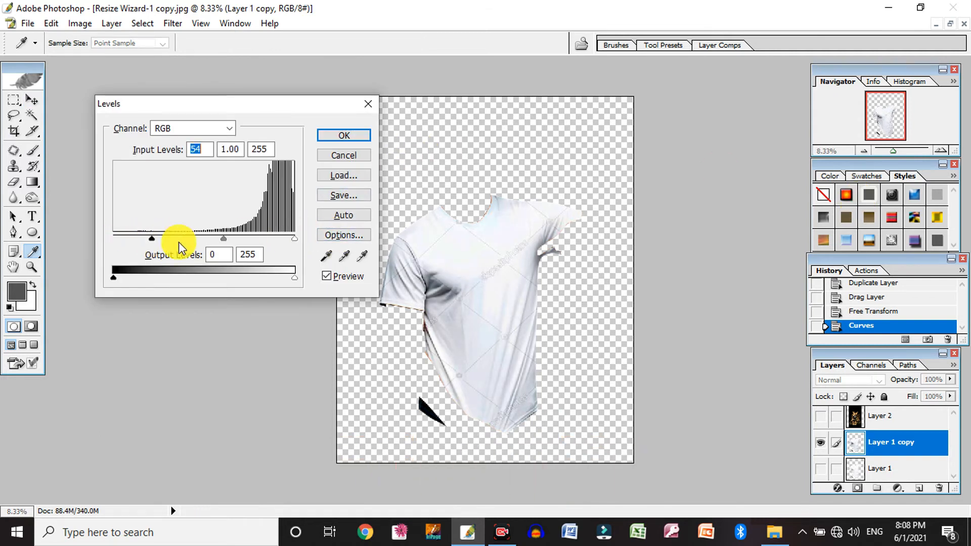
{"action": "left_click_drag", "start_coordinate": [219, 238], "coordinate": [257, 238]}
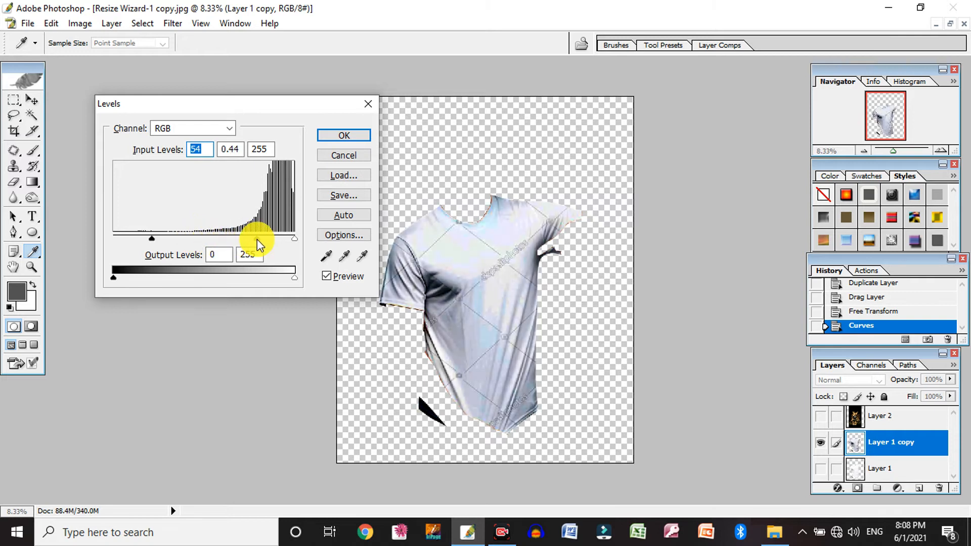
{"action": "left_click_drag", "start_coordinate": [152, 238], "coordinate": [162, 242]}
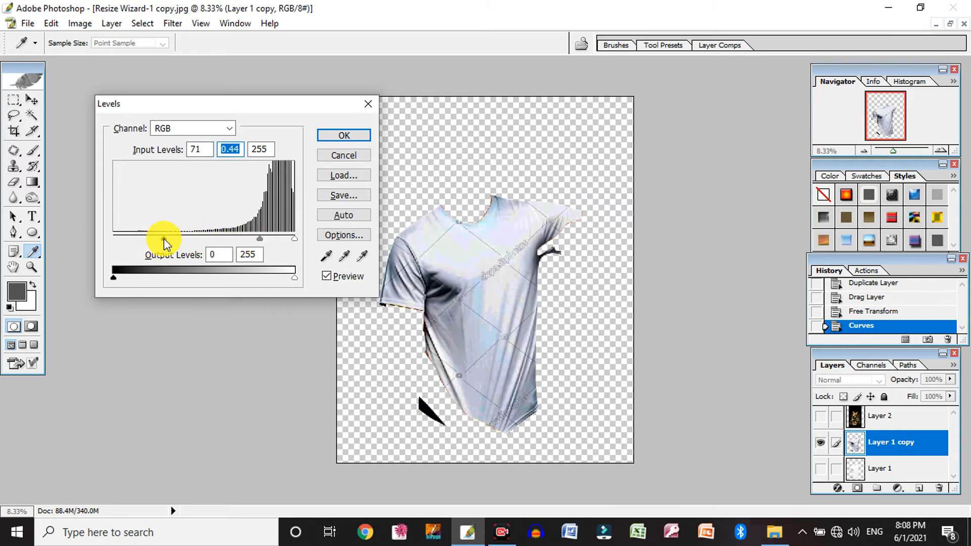
{"action": "key", "text": "Return"}
{"action": "key", "text": "v"}
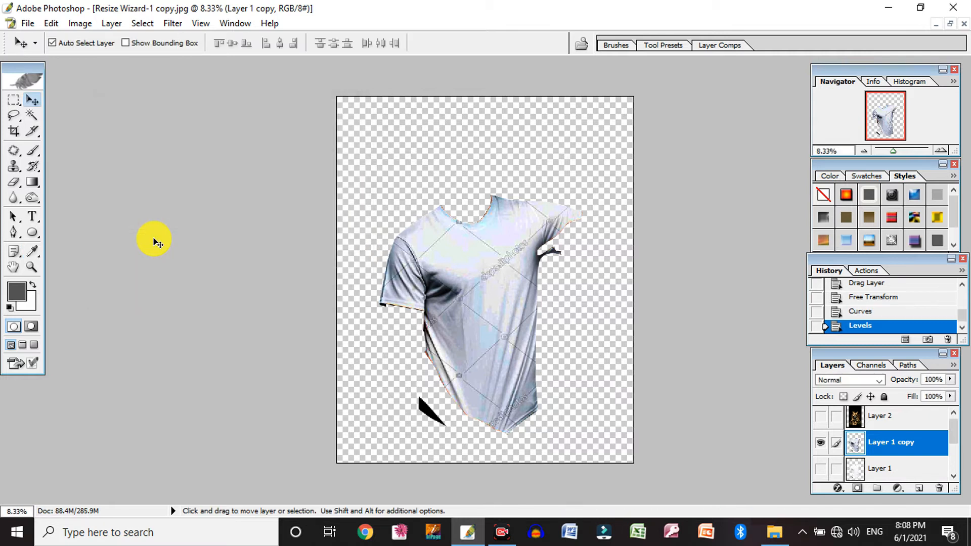
Apply another slight Curves adjustment to Layer 1 copy, lowering the RGB curve a little near its middle.
{"action": "key", "text": "ctrl+m"}
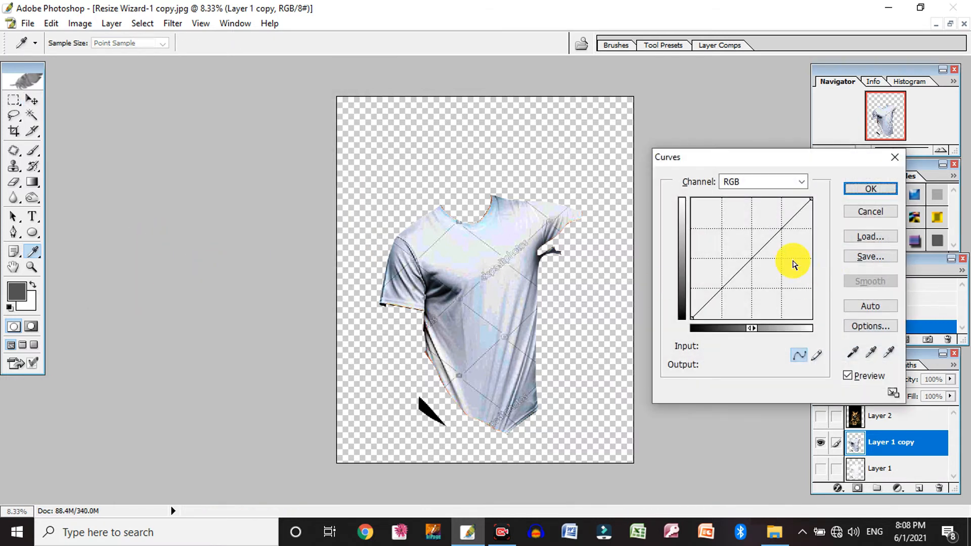
{"action": "left_click_drag", "start_coordinate": [762, 257], "coordinate": [761, 258]}
{"action": "key", "text": "Return"}
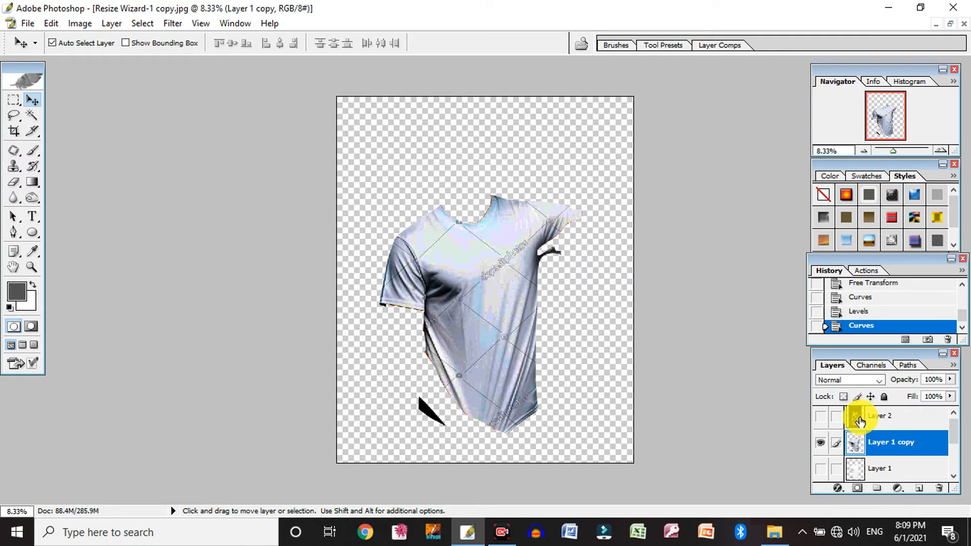
Show the leopard Layer 2 and move it directly below Layer 1 copy in the layer order.
{"action": "left_click", "coordinate": [821, 419]}
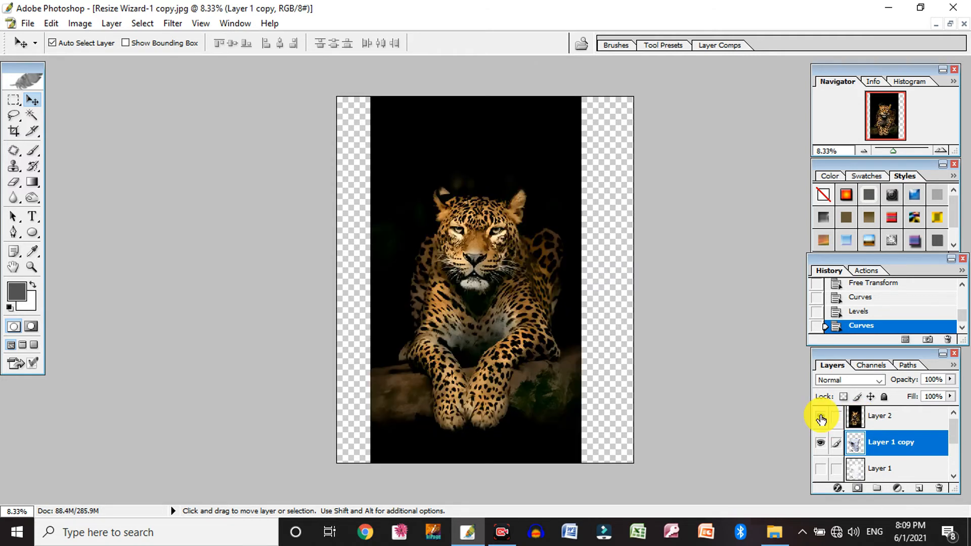
{"action": "left_click", "coordinate": [866, 421]}
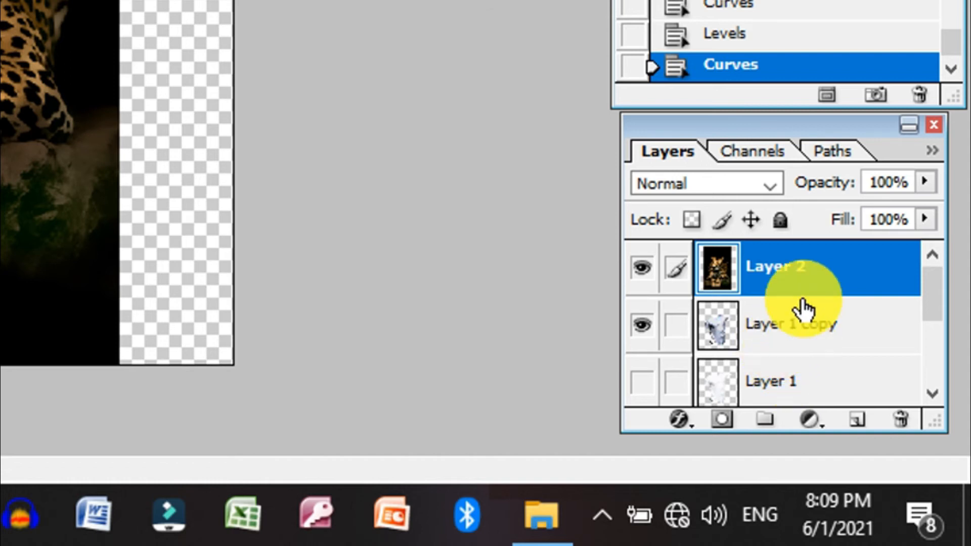
{"action": "left_click_drag", "start_coordinate": [802, 268], "coordinate": [798, 327]}
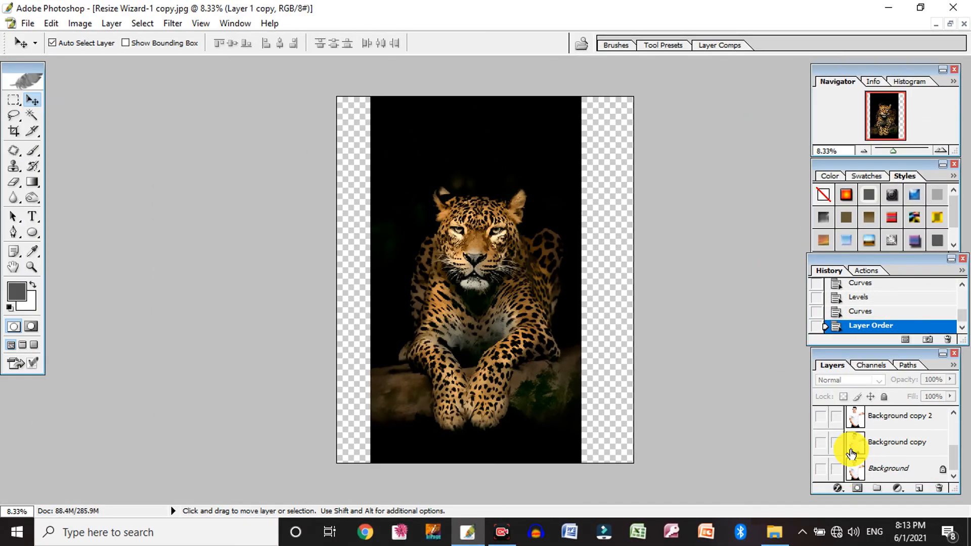
With the background layers and Layer 1 shown and Layer 1 copy hidden, clip Layer 2 to Layer 1.
{"action": "left_click", "coordinate": [821, 464]}
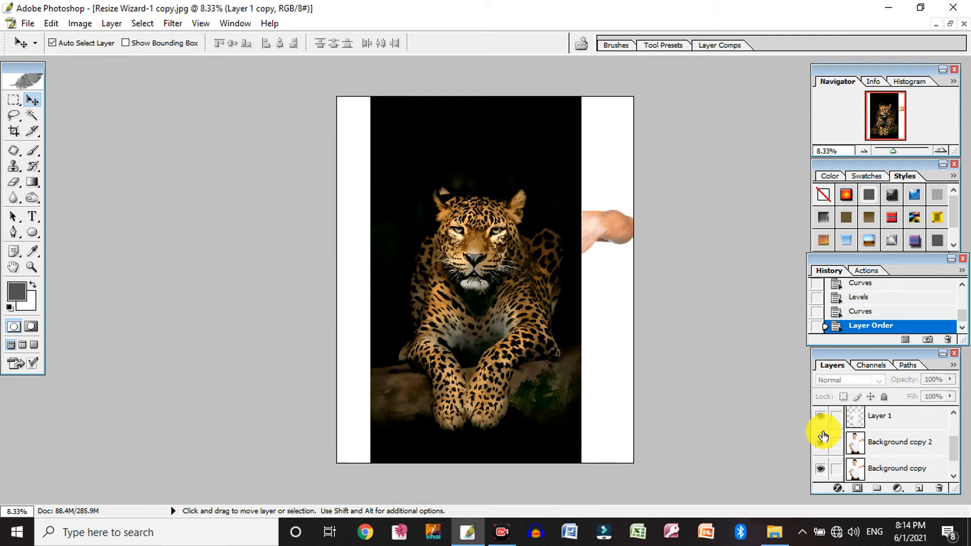
{"action": "scroll", "coordinate": [825, 430], "scroll_direction": "up", "scroll_amount": 2}
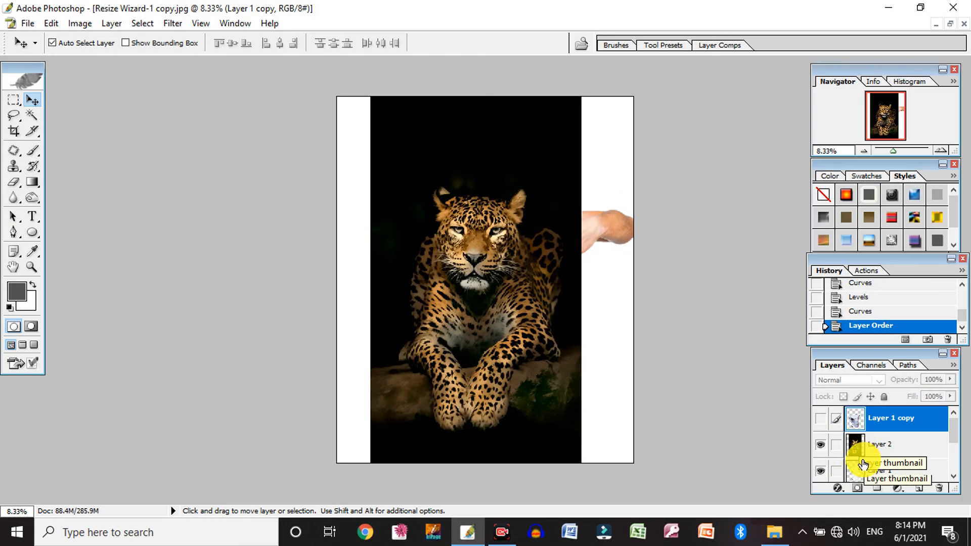
{"action": "left_click", "coordinate": [839, 446]}
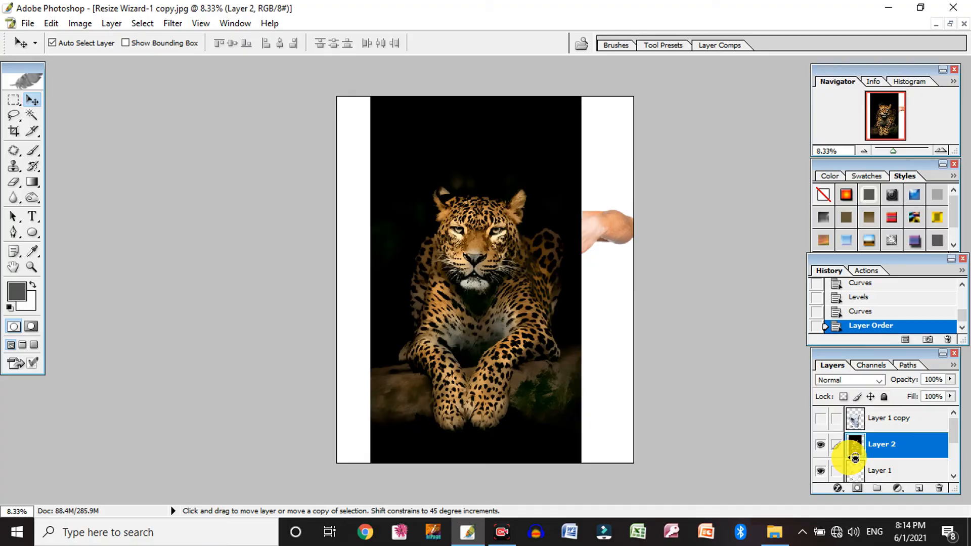
{"action": "left_click", "coordinate": [855, 457], "text": "alt"}
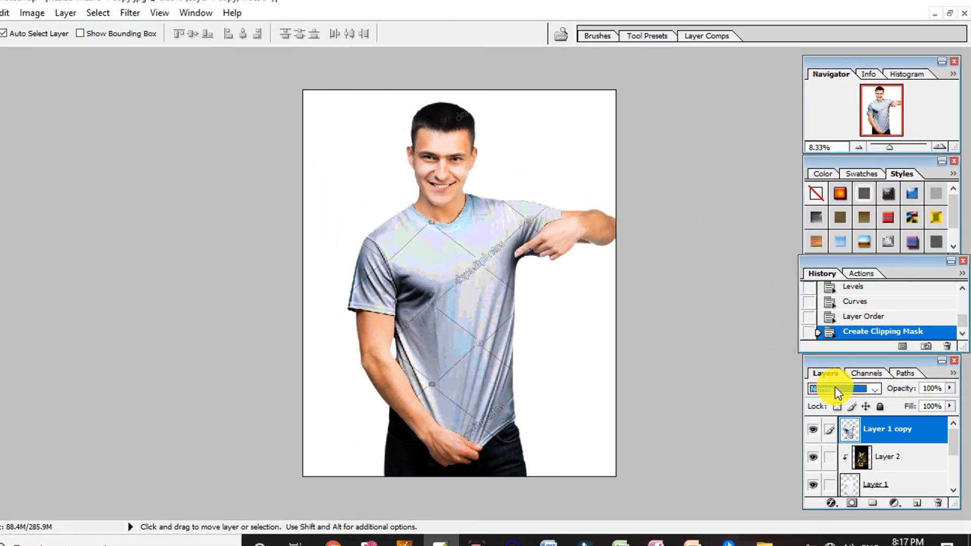
Set the blending mode of the visible Layer 1 copy to Multiply.
{"action": "left_click", "coordinate": [717, 207]}
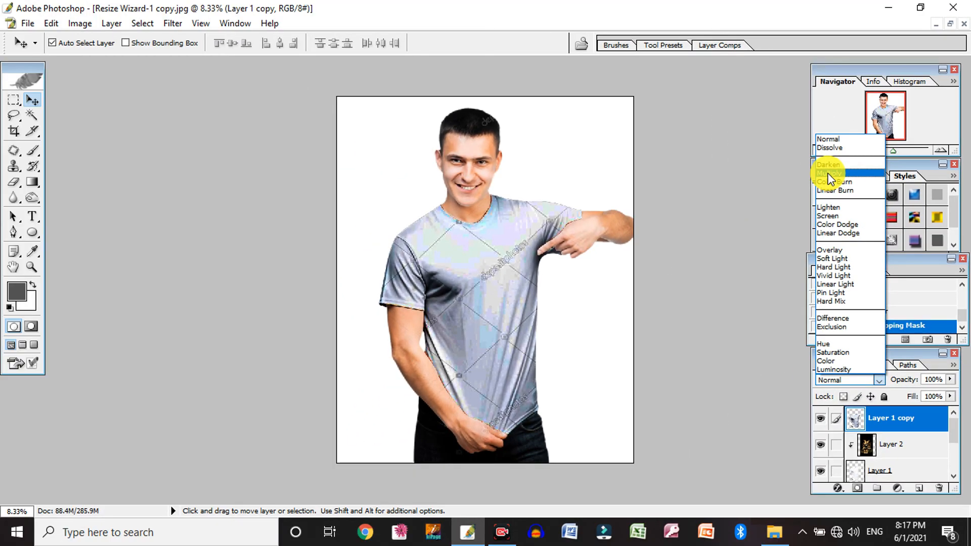
{"action": "left_click", "coordinate": [709, 131]}
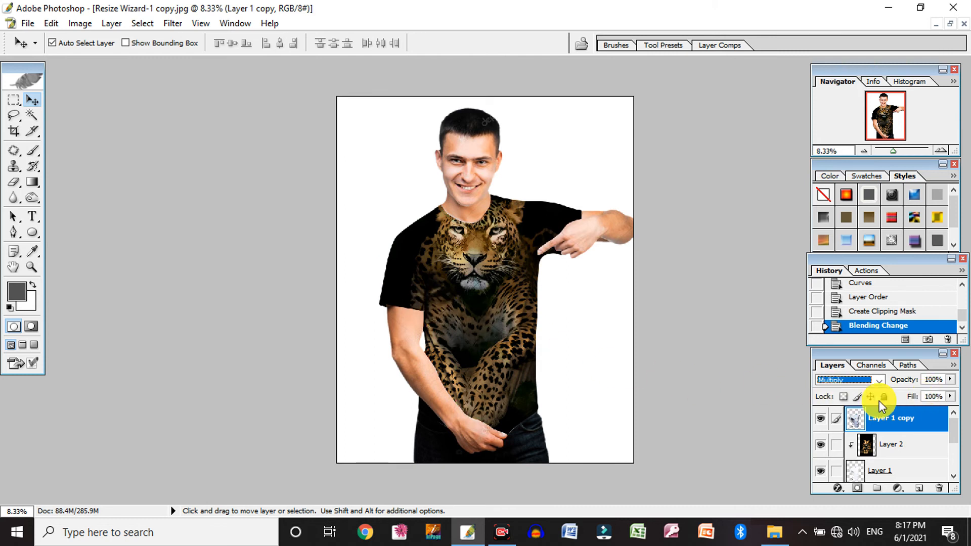
{"action": "left_click", "coordinate": [905, 449]}
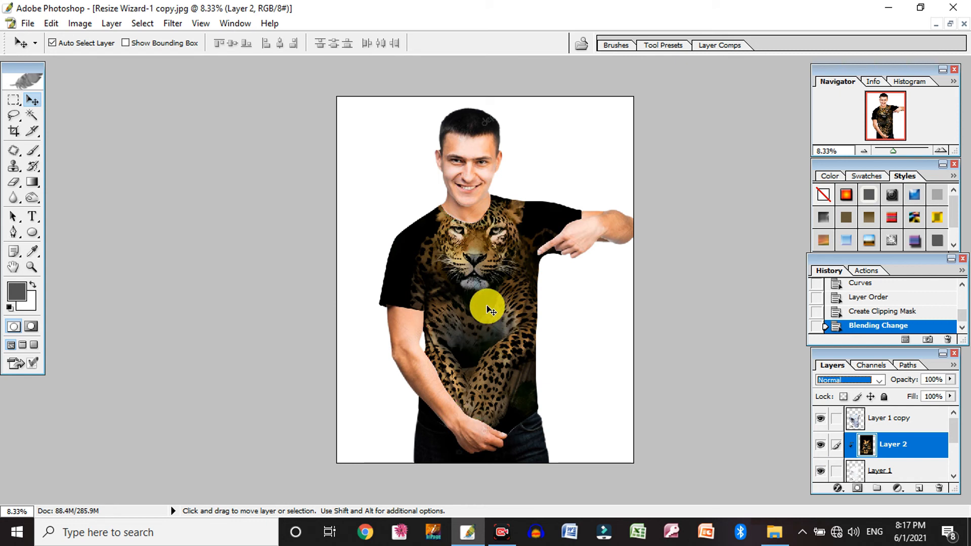
{"action": "left_click_drag", "start_coordinate": [481, 297], "coordinate": [483, 301]}
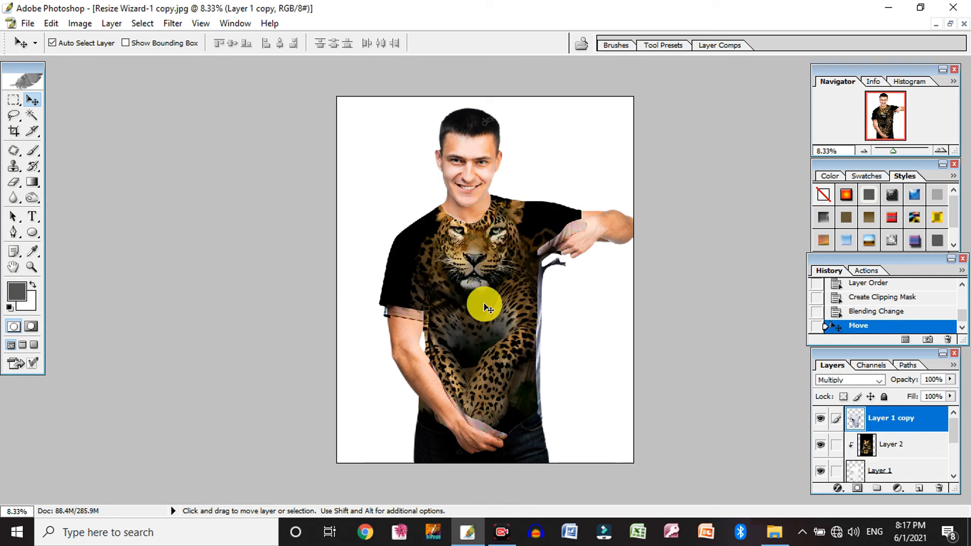
{"action": "key", "text": "ctrl+z"}
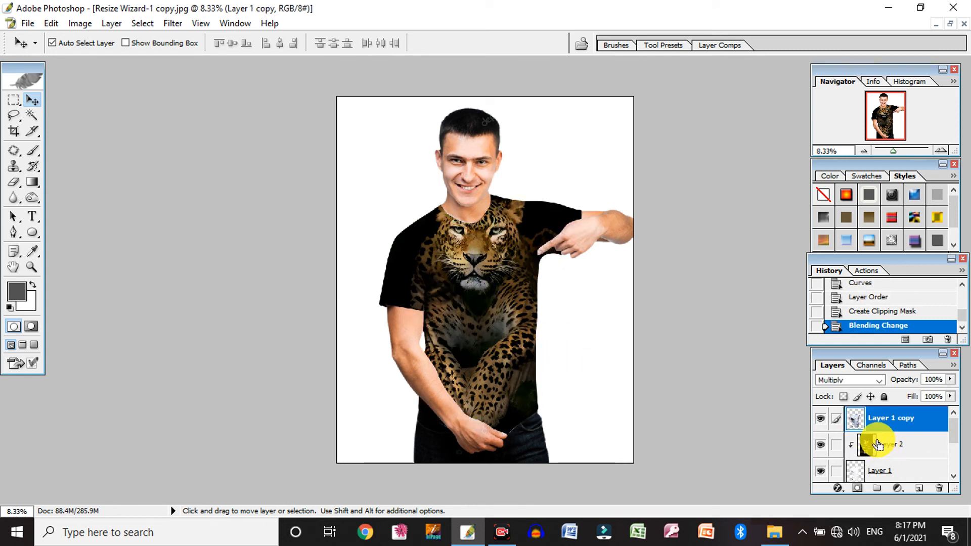
With Layer 1 copy temporarily hidden, move the leopard on Layer 2 lower on the shirt and scale it down with Free Transform.
{"action": "left_click", "coordinate": [819, 419]}
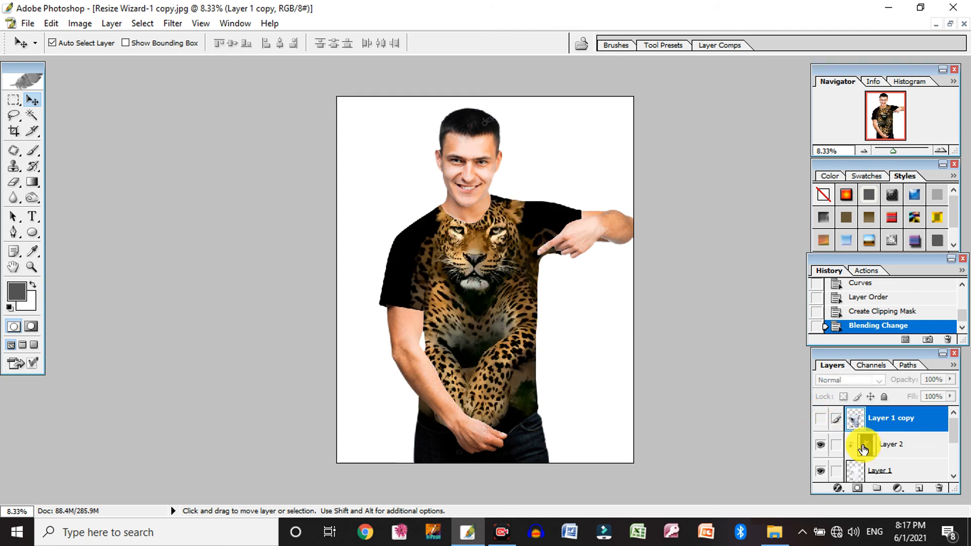
{"action": "left_click_drag", "start_coordinate": [498, 311], "coordinate": [489, 329]}
{"action": "key", "text": "ctrl+t"}
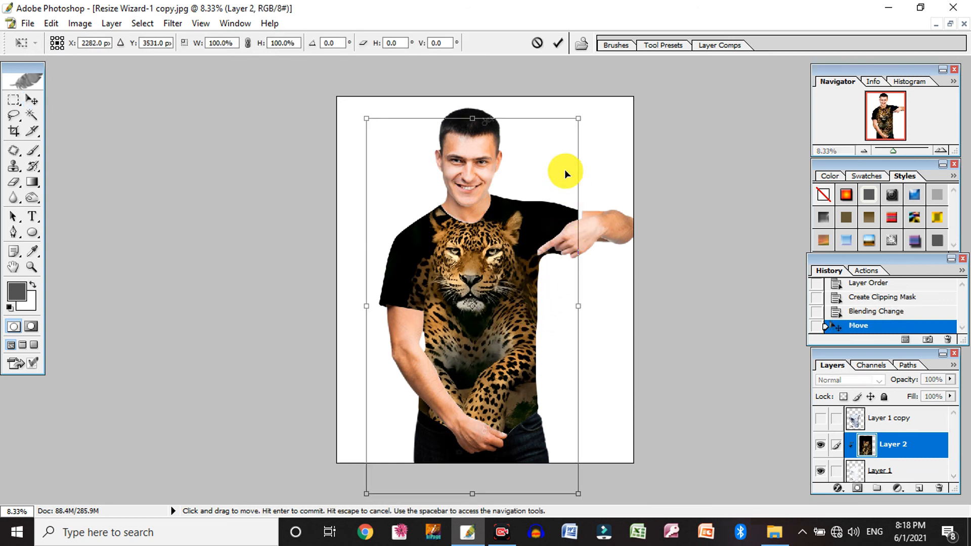
{"action": "left_click_drag", "start_coordinate": [579, 123], "coordinate": [575, 152]}
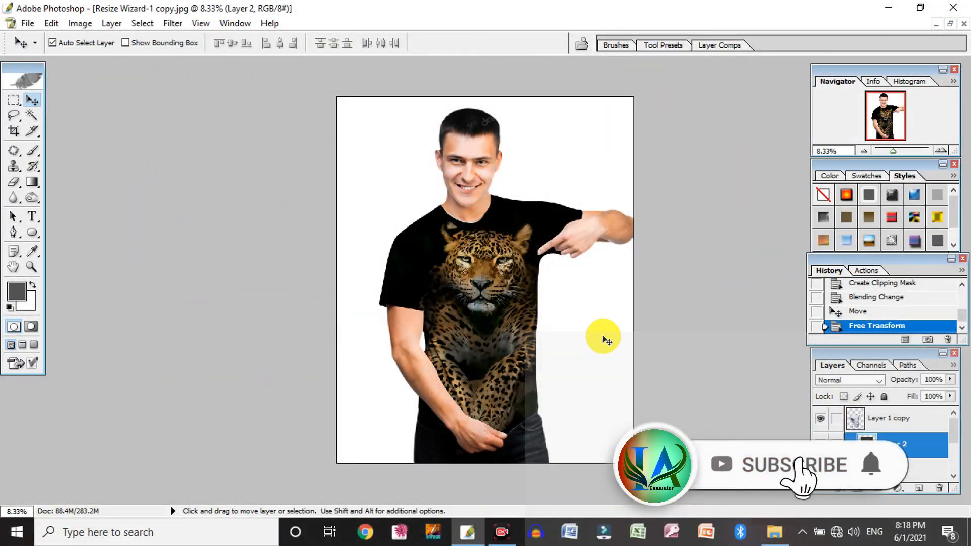
{"action": "key", "text": "ctrl+space"}
{"action": "left_click", "coordinate": [546, 321], "text": "ctrl"}
{"action": "left_click", "coordinate": [539, 278], "text": "ctrl+alt"}
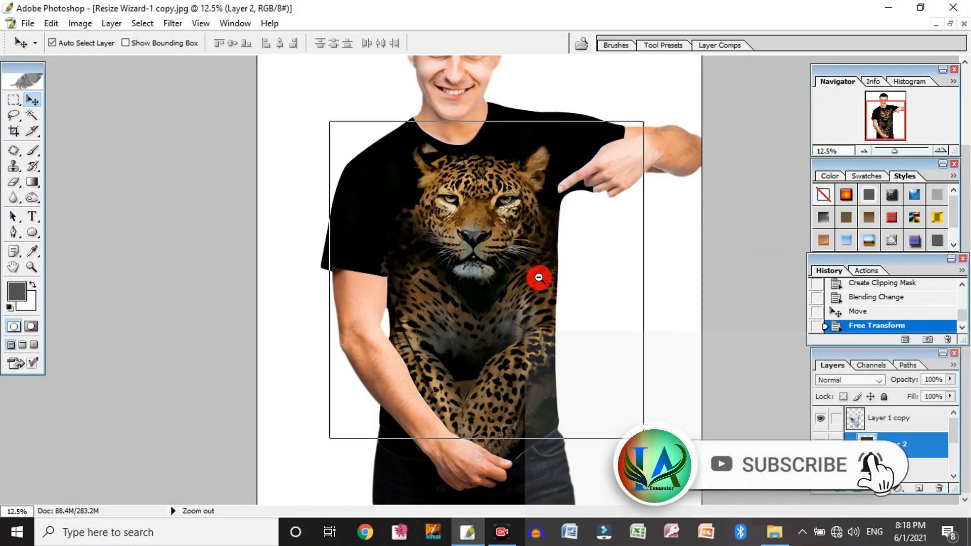